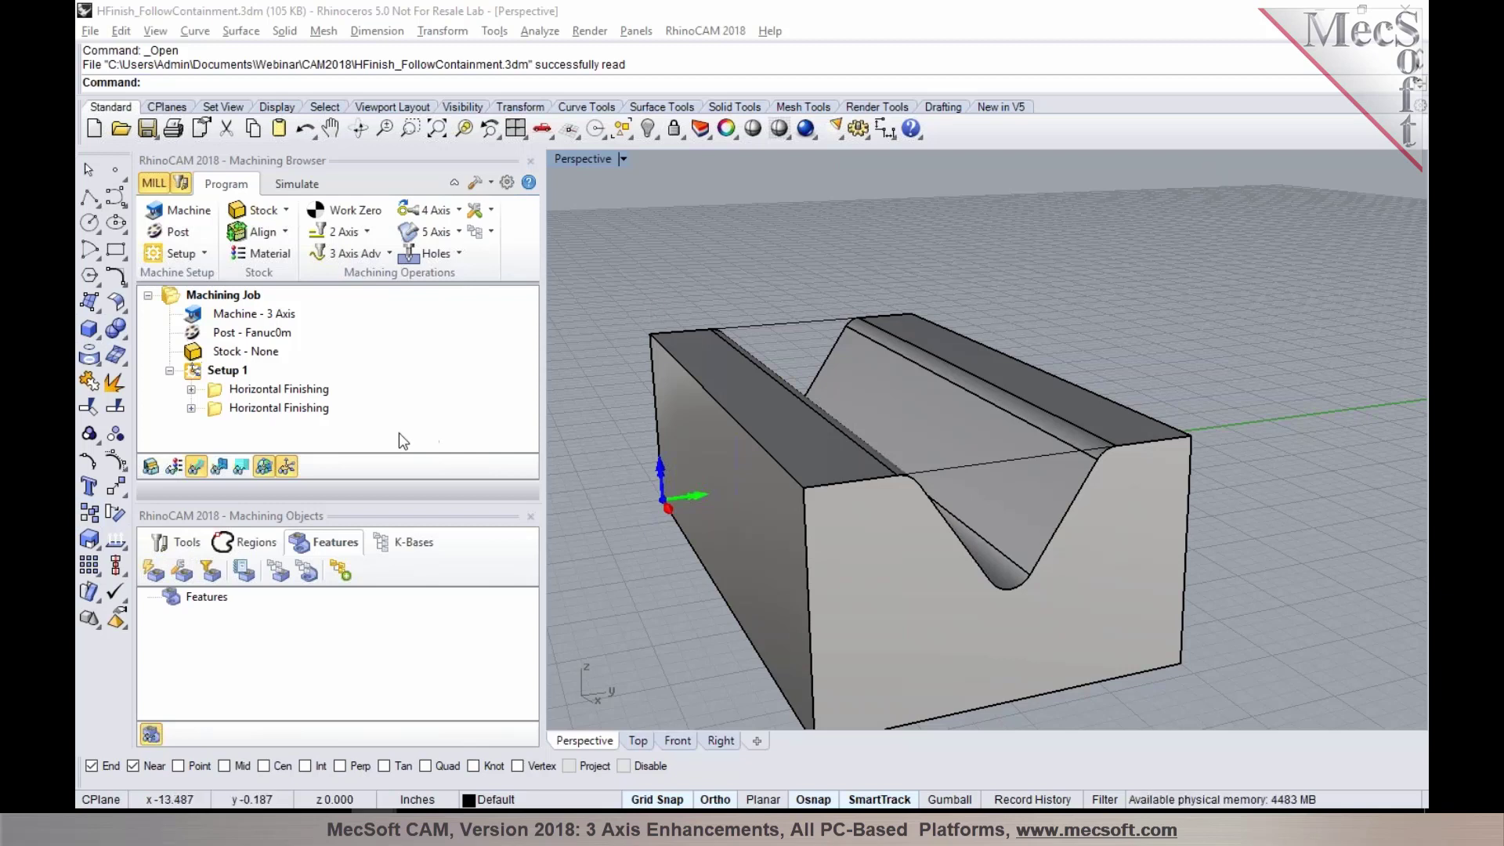
Open the second Horizontal Finishing operation and review its Retract to Clearance cut parameters.
left_click(214, 409)
double_click(214, 410)
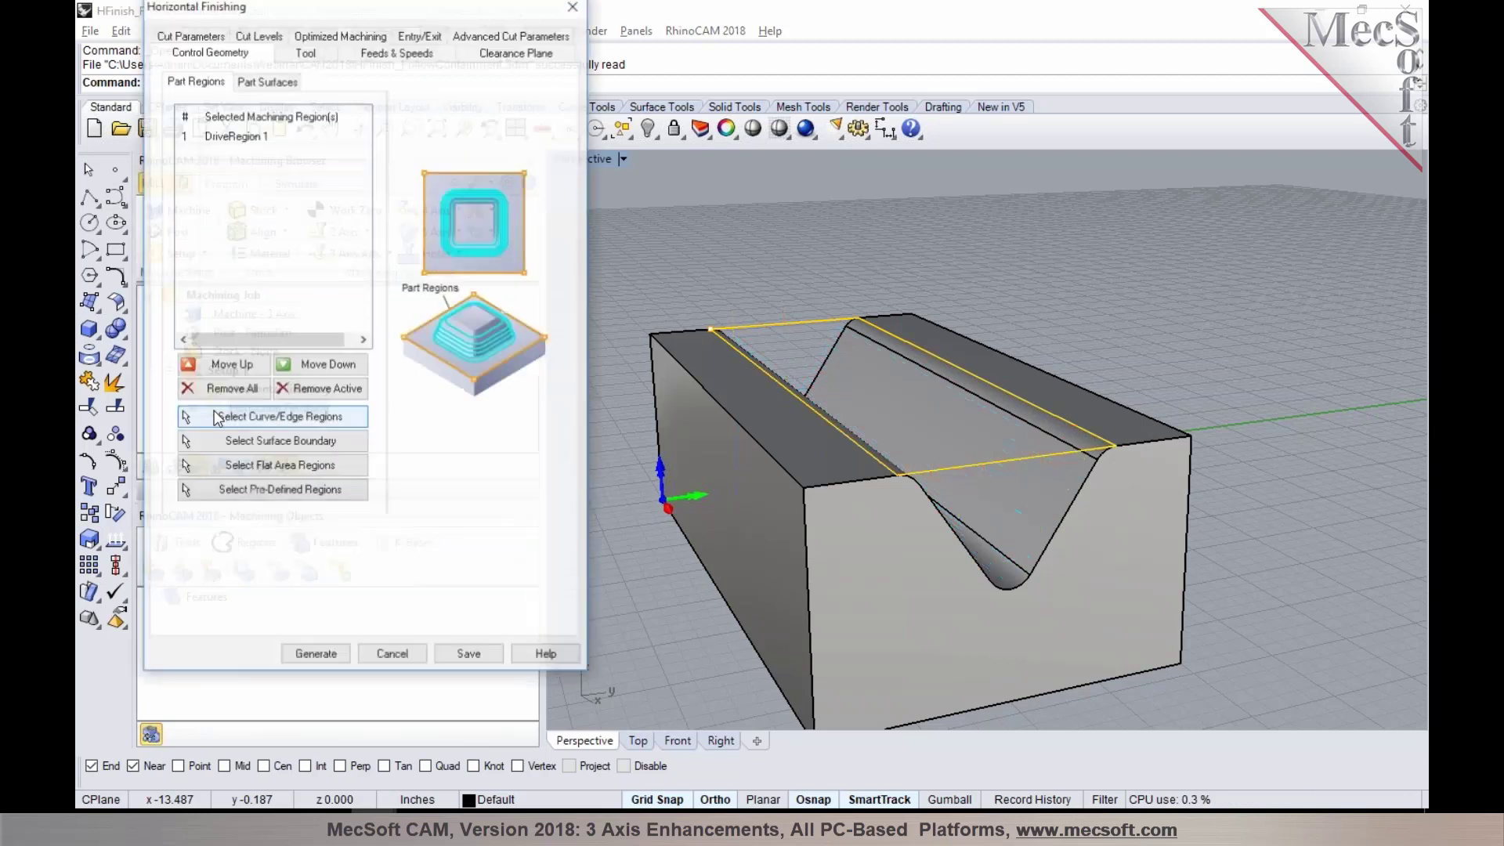
left_click(206, 34)
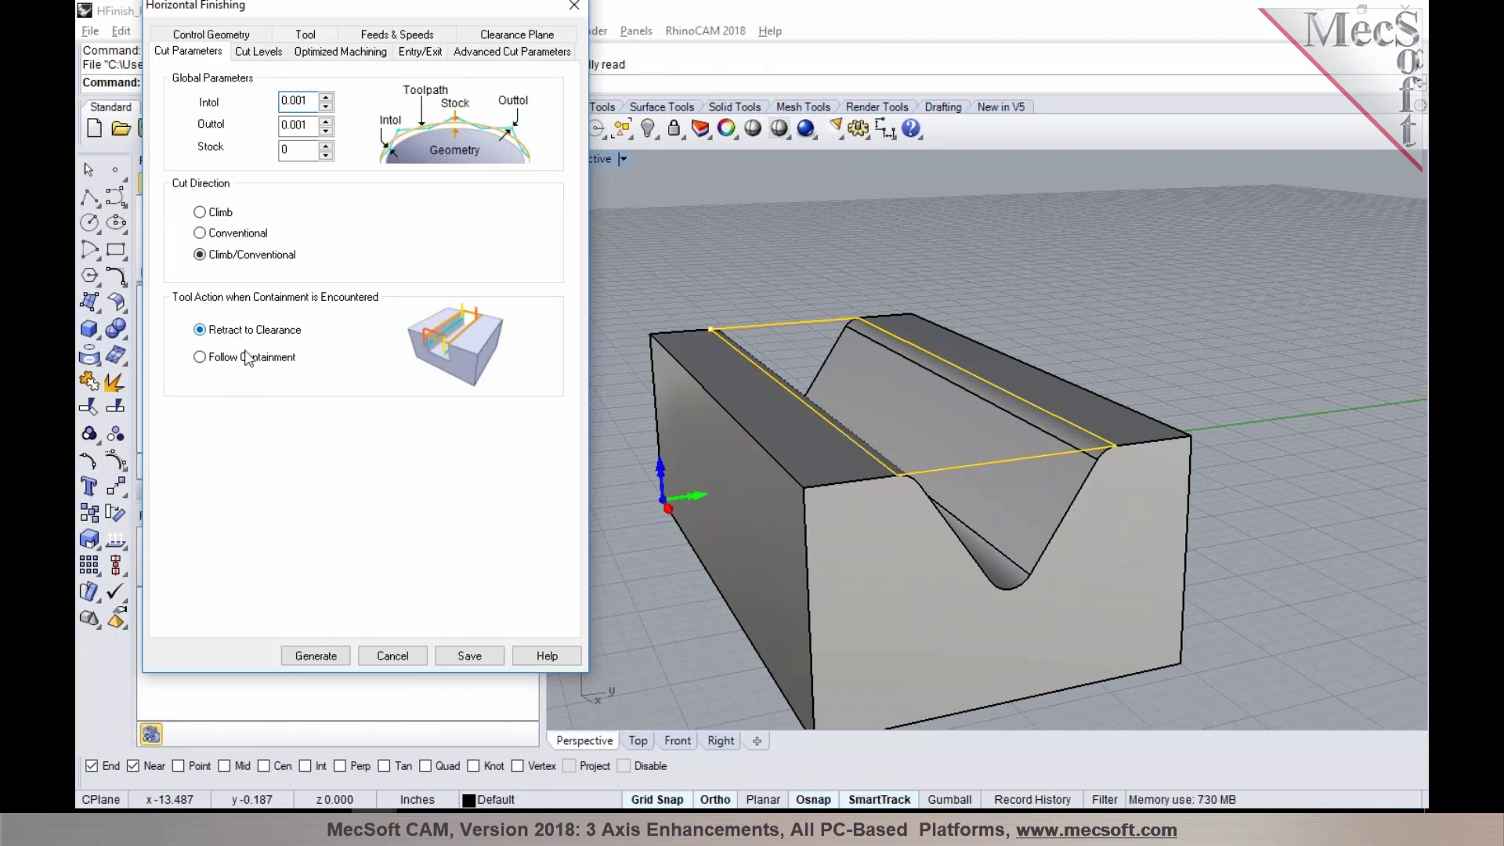
Close the operation settings and zoom in on the retract lines at the containment edge.
left_click(392, 656)
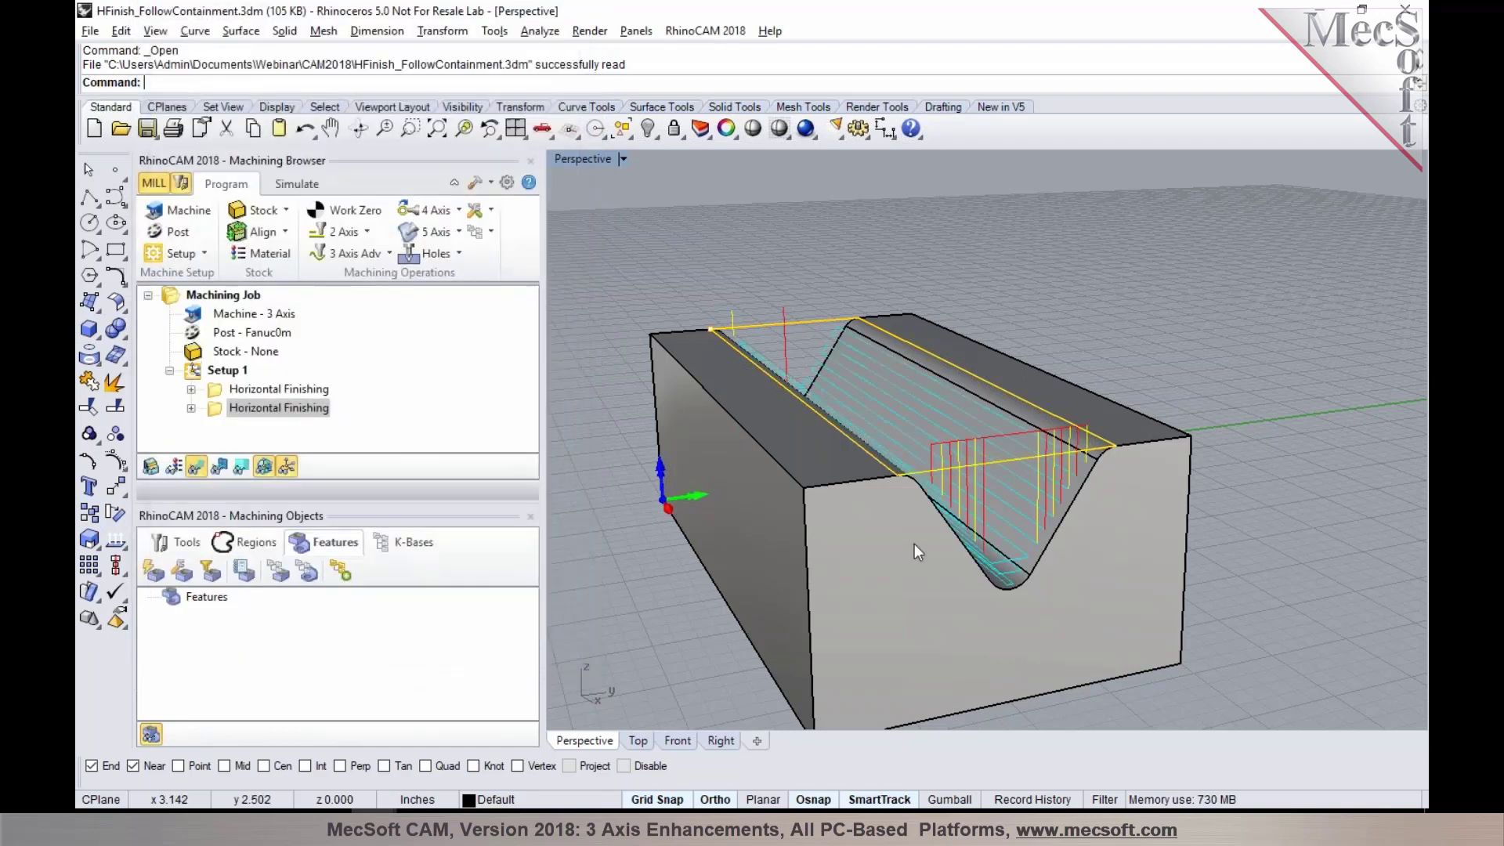
scroll(1094, 529, "up", 3)
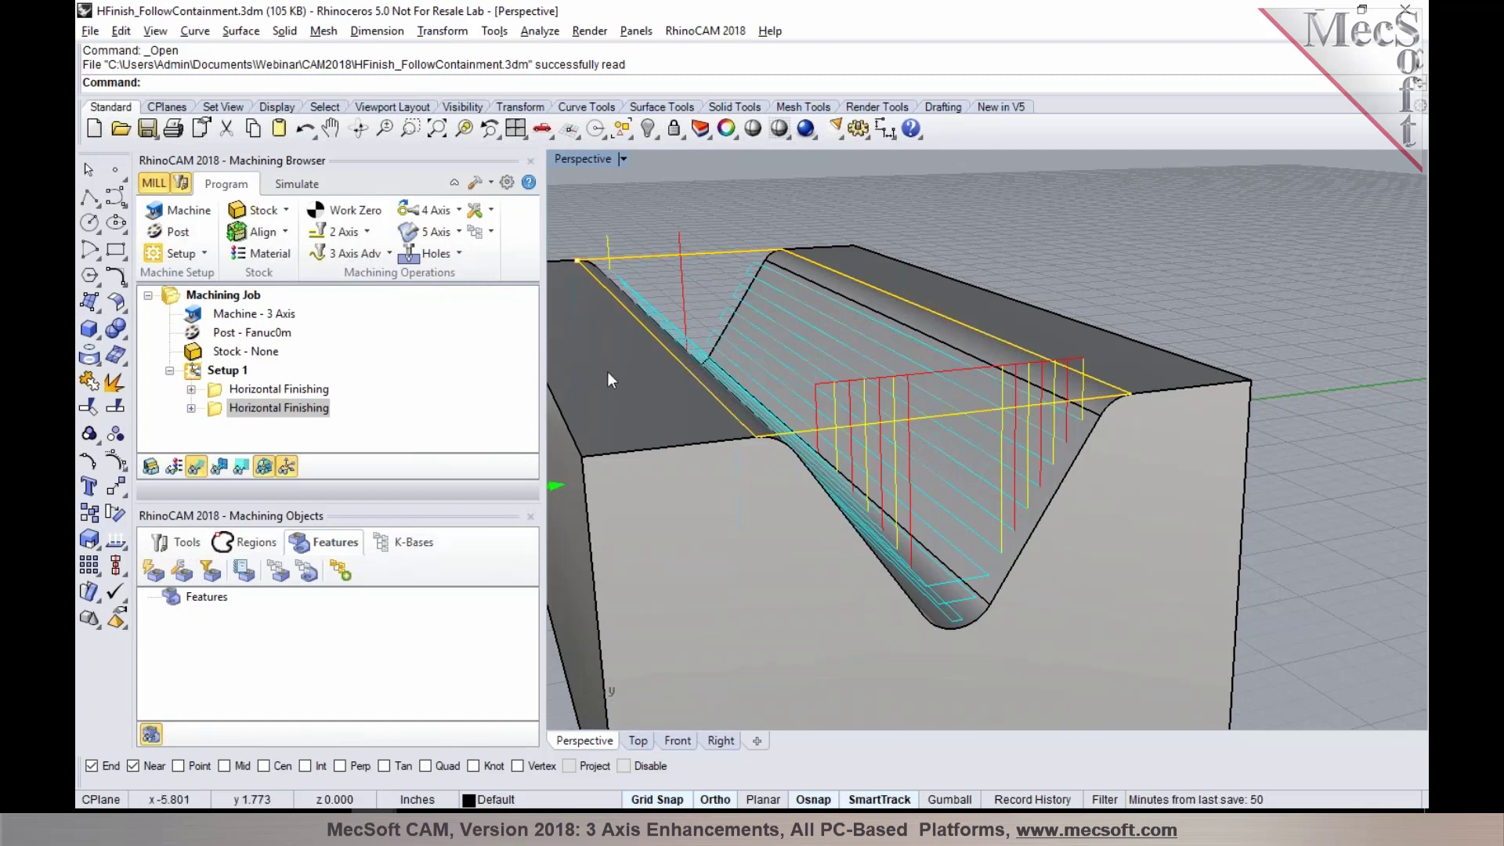
Open the first Horizontal Finishing operation's Cut Parameters, which show Follow Containment.
double_click(221, 390)
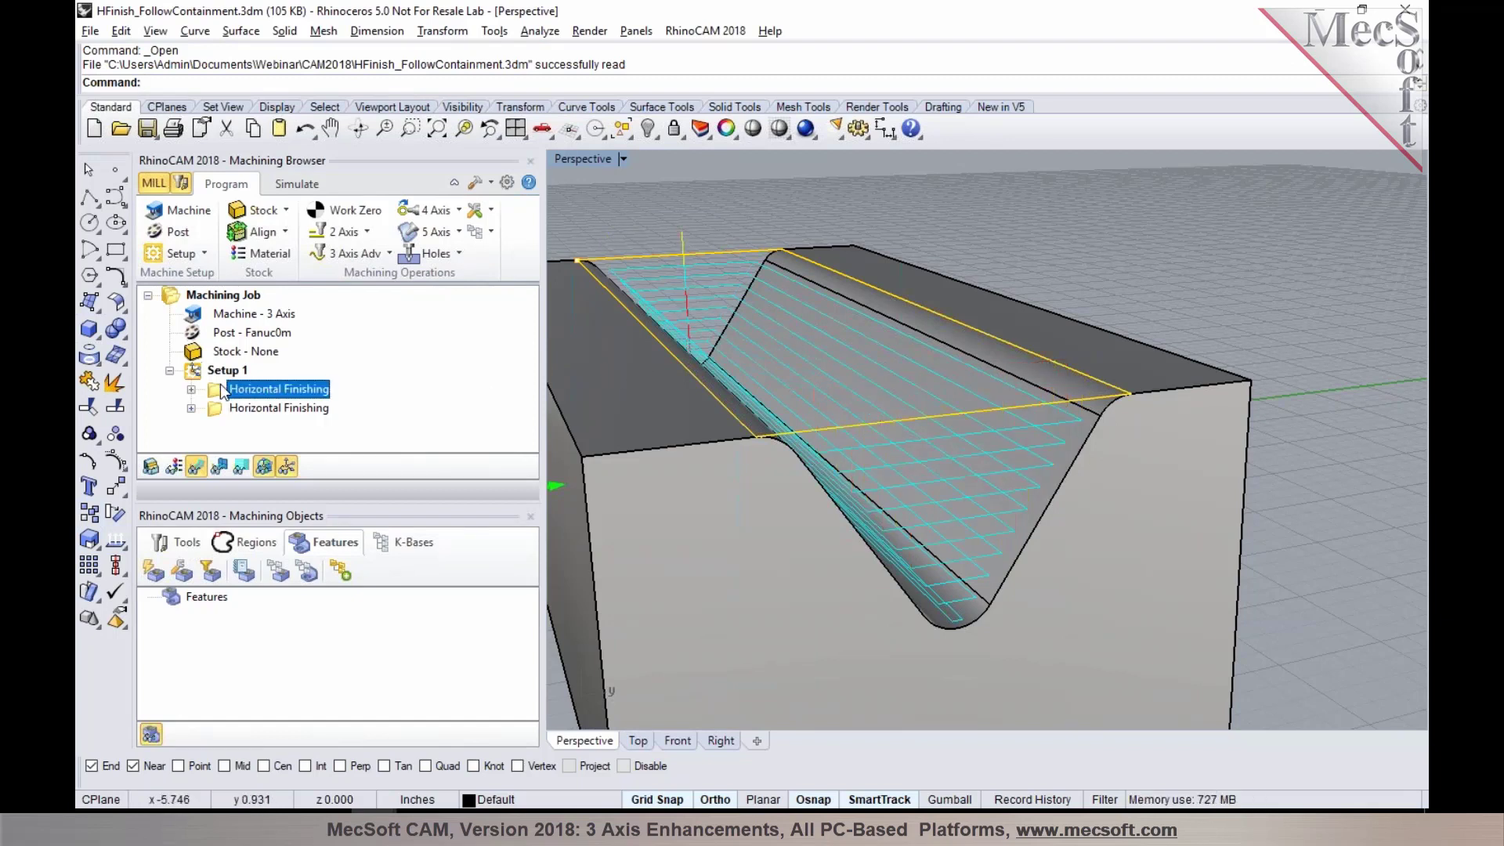
left_click(218, 37)
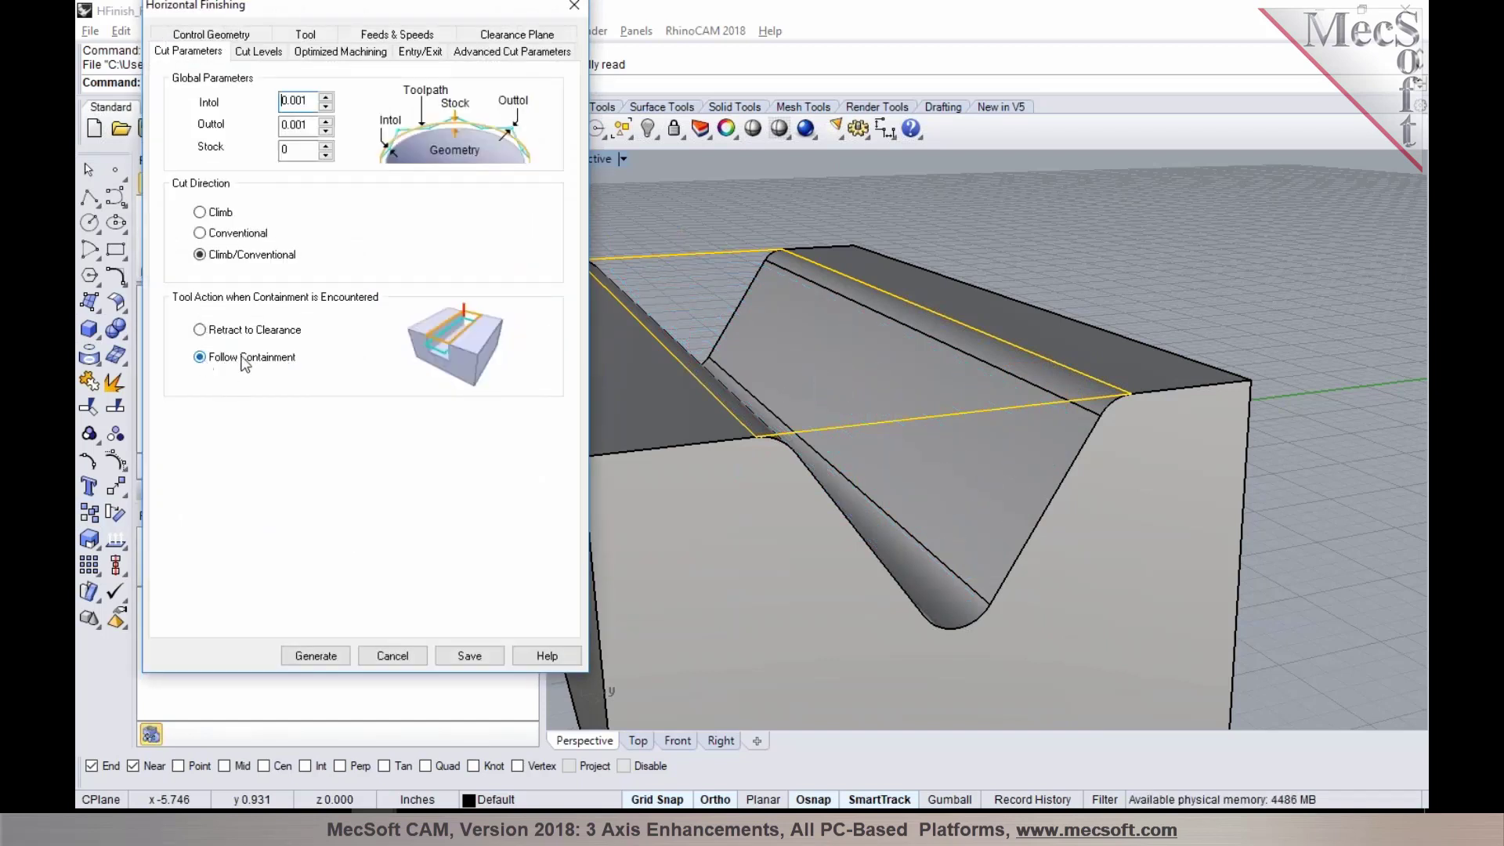
Cancel the Horizontal Finishing dialog, leaving the follow-containment toolpath on the V-groove.
left_click(391, 655)
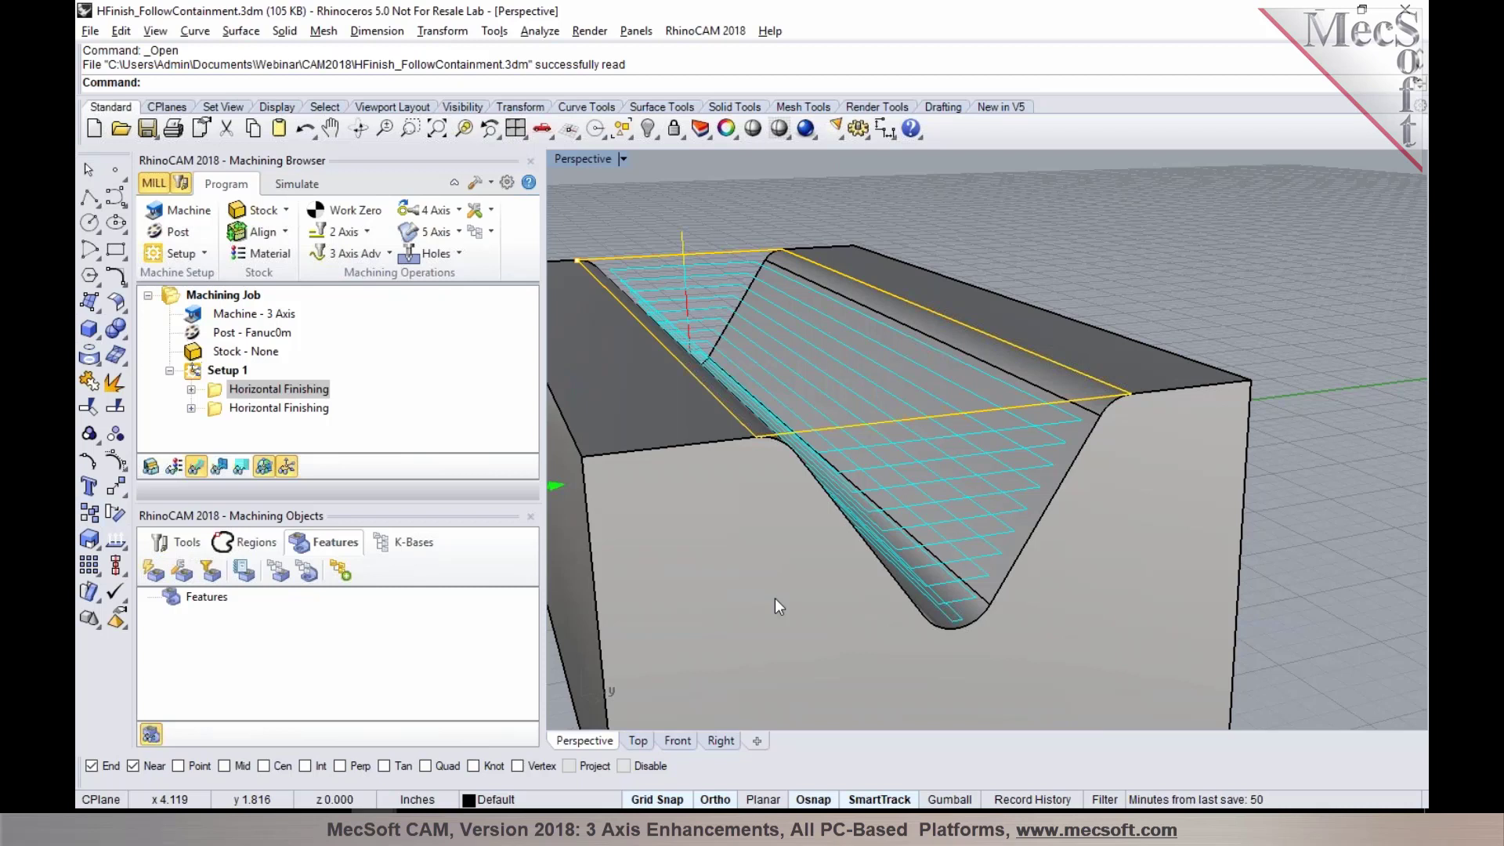
Switch to VisualCAM and display the first Horizontal Finishing toolpath on the pocketed block.
mouse_move(807, 791)
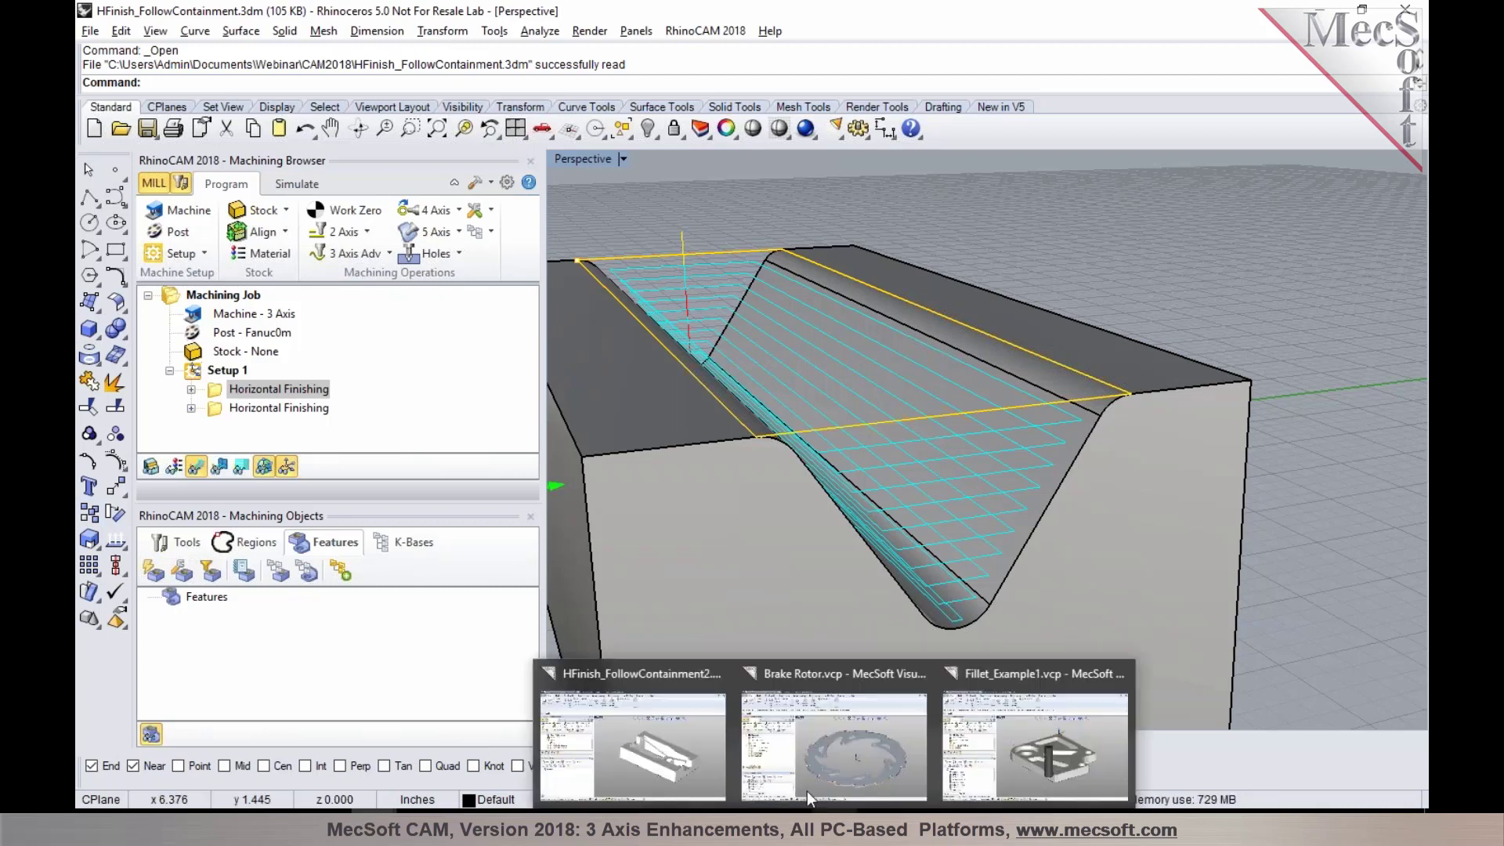
left_click(705, 762)
left_click(251, 406)
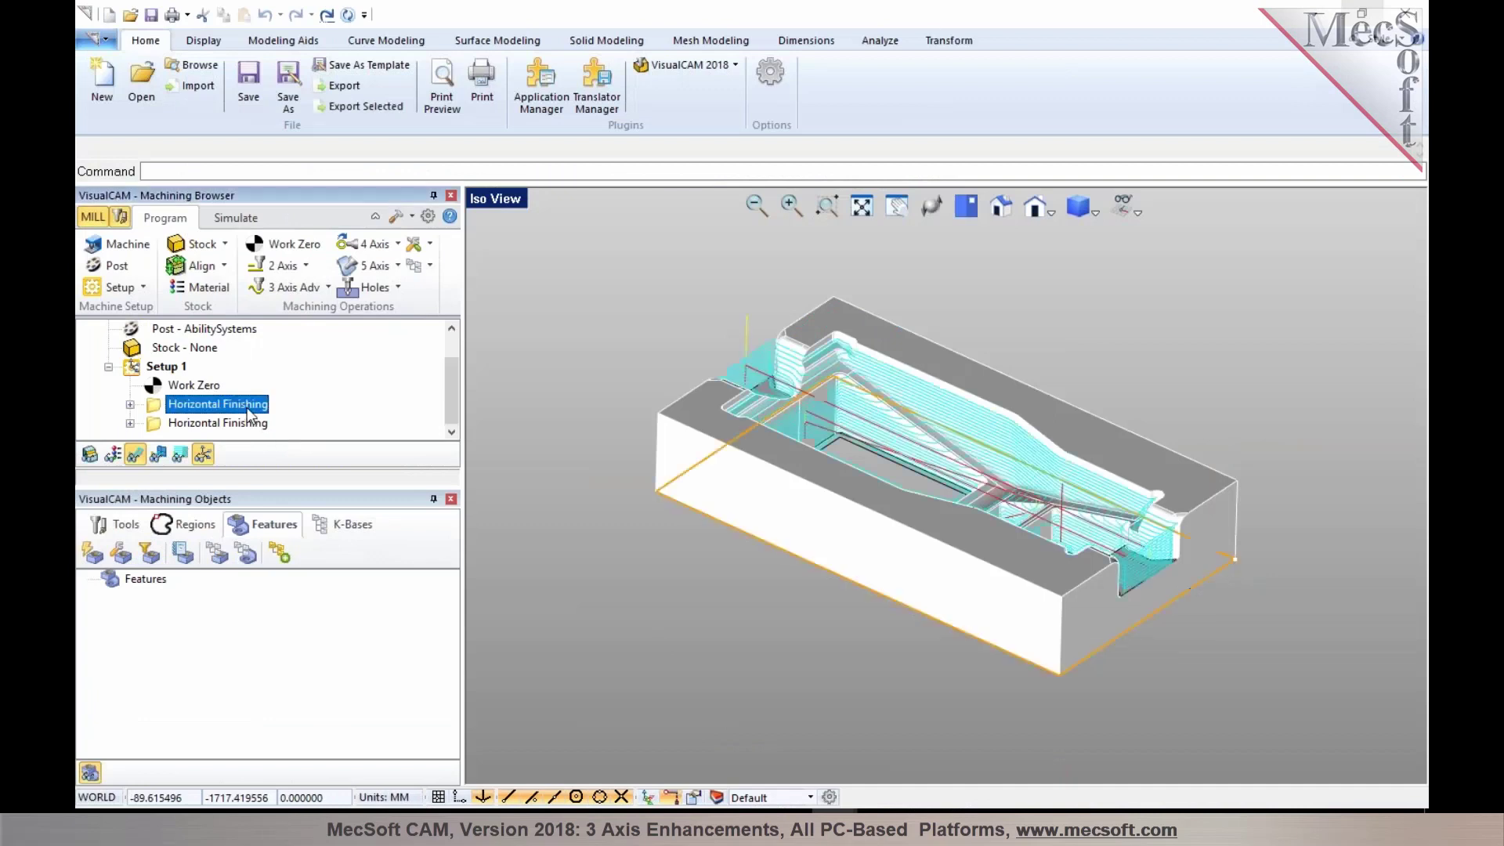
scroll(1129, 552, "up", 5)
Orbit the block and compare the second Horizontal Finishing toolpath against the first.
right_click_drag(1128, 553, 1175, 705)
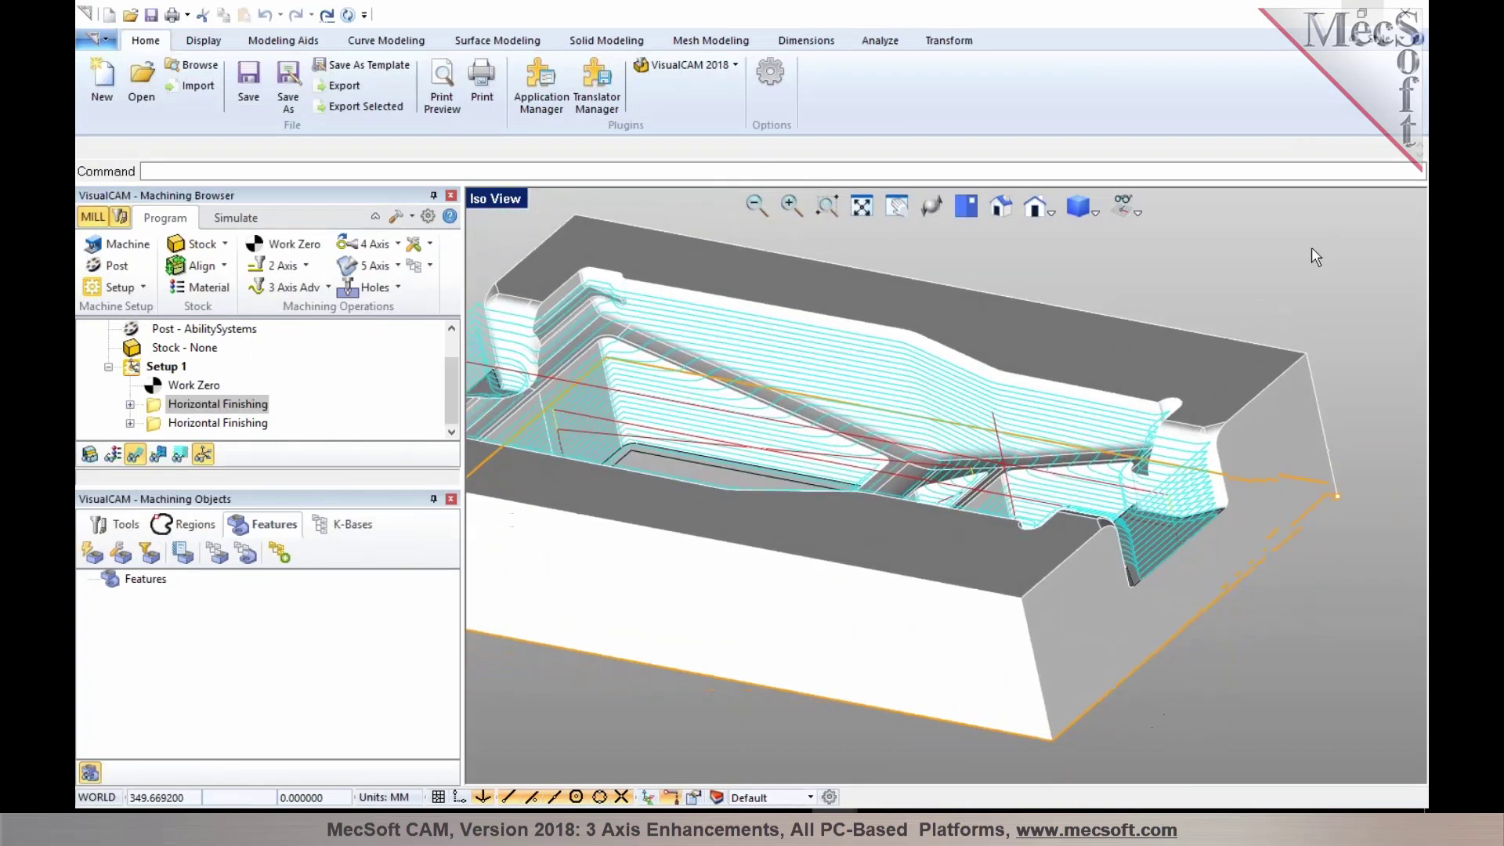
scroll(1339, 509, "up", 2)
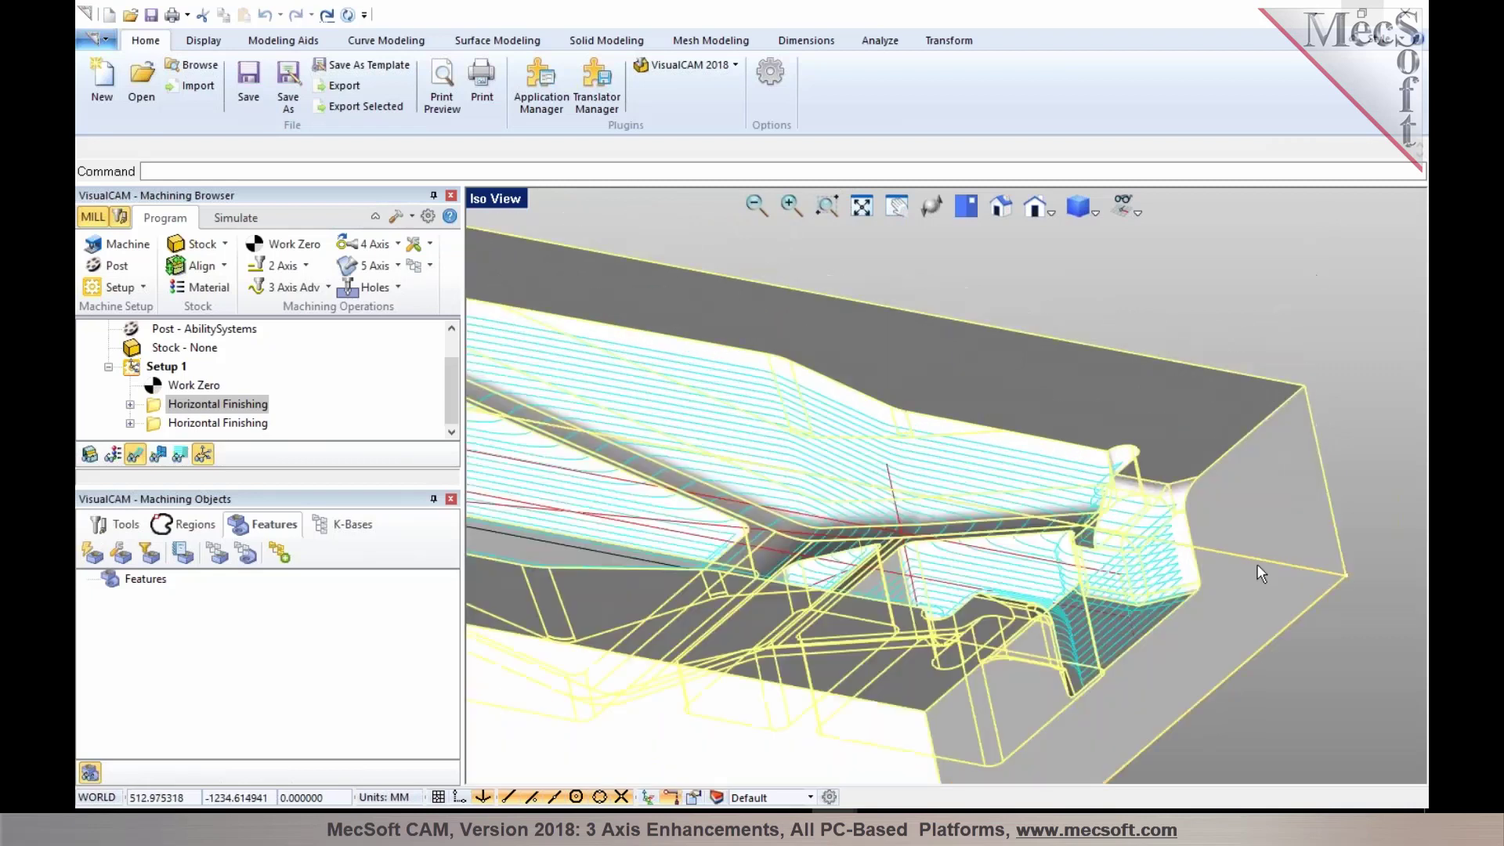
scroll(1362, 601, "down", 5)
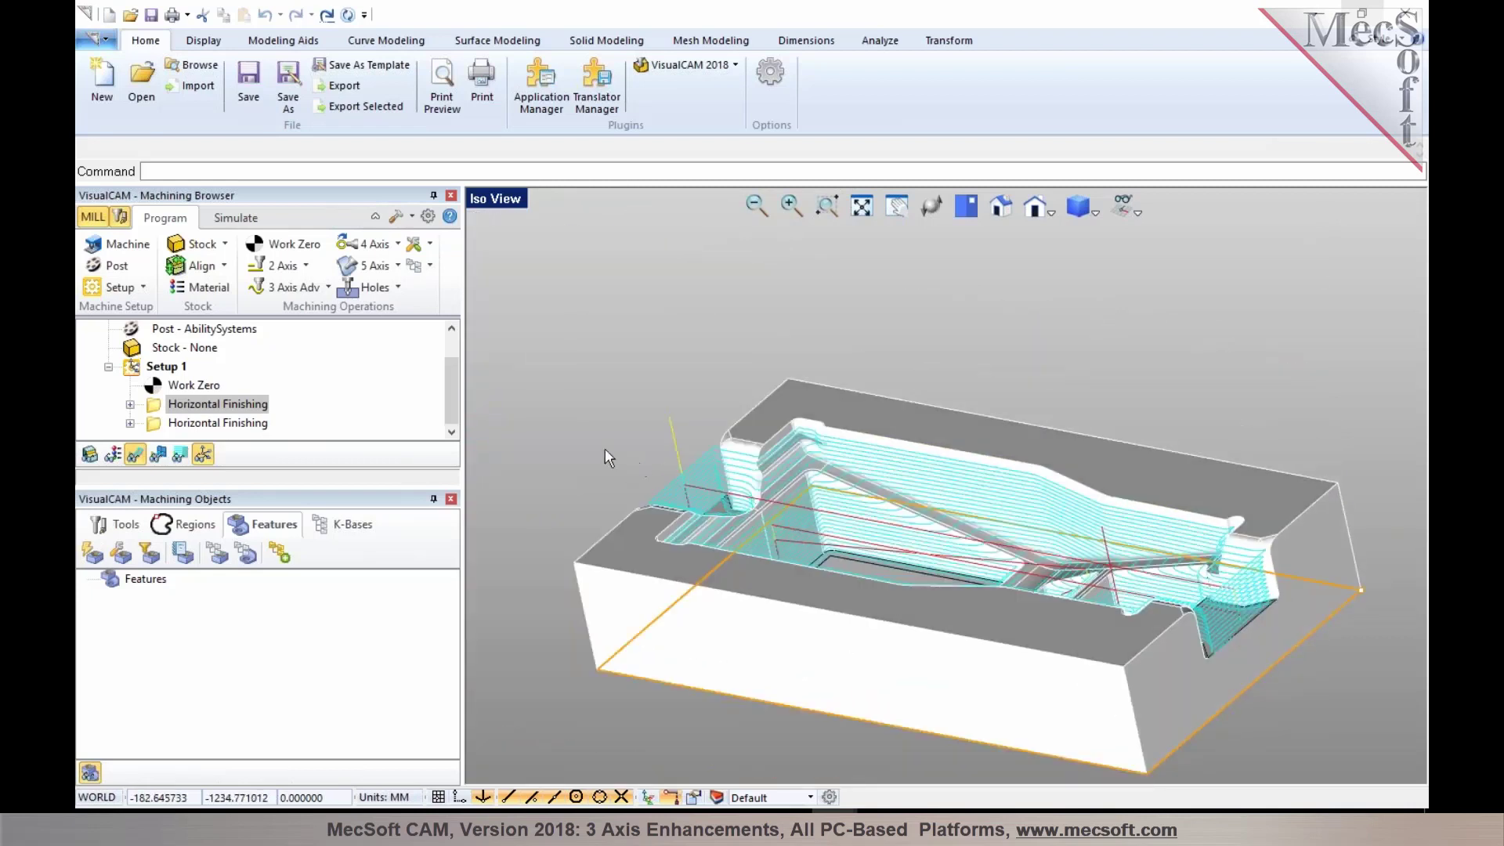
right_click_drag(605, 448, 663, 393)
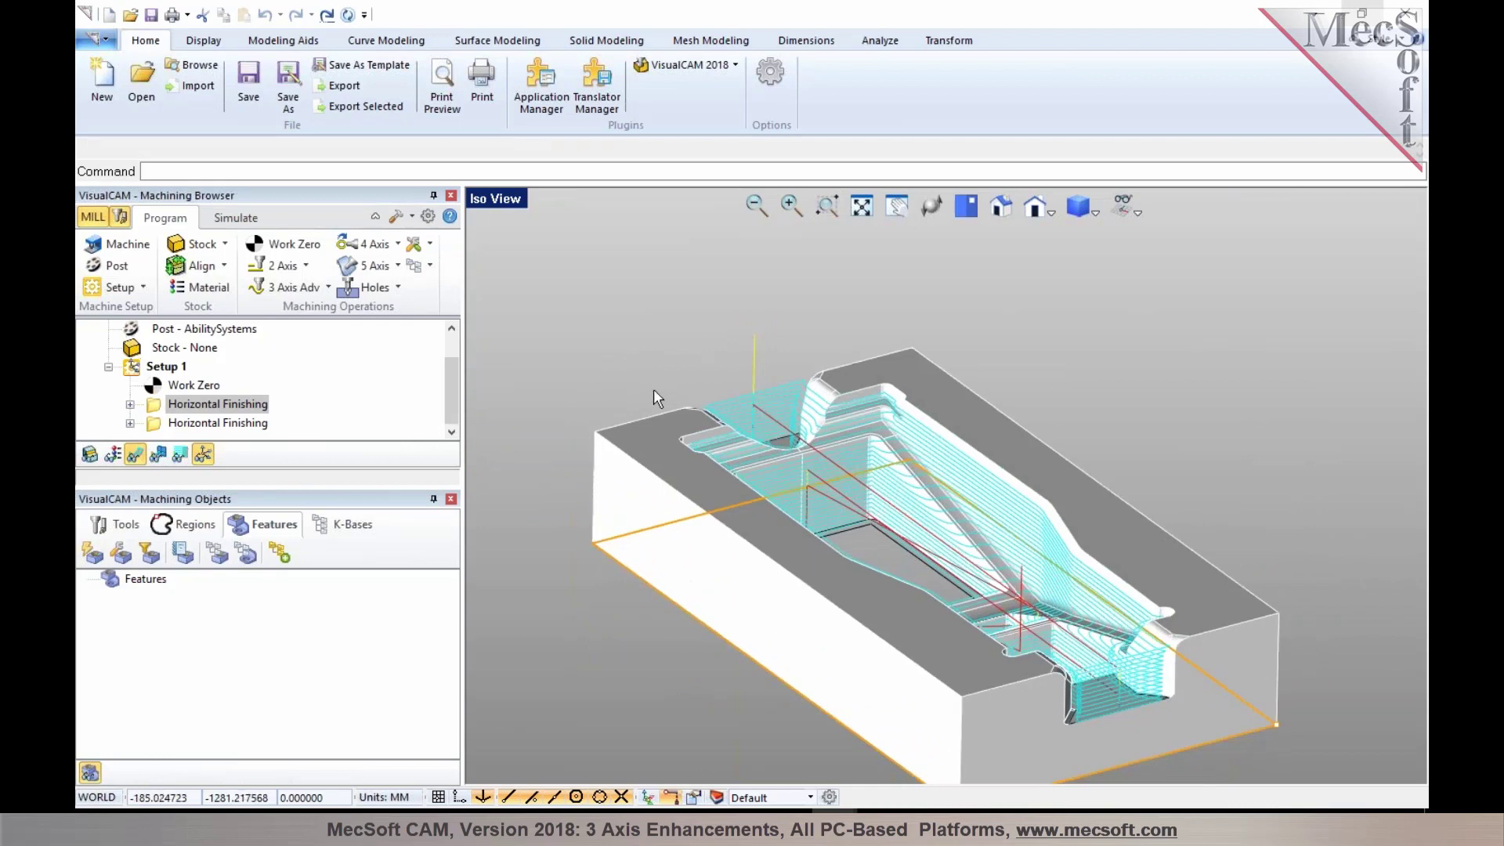
left_click(239, 424)
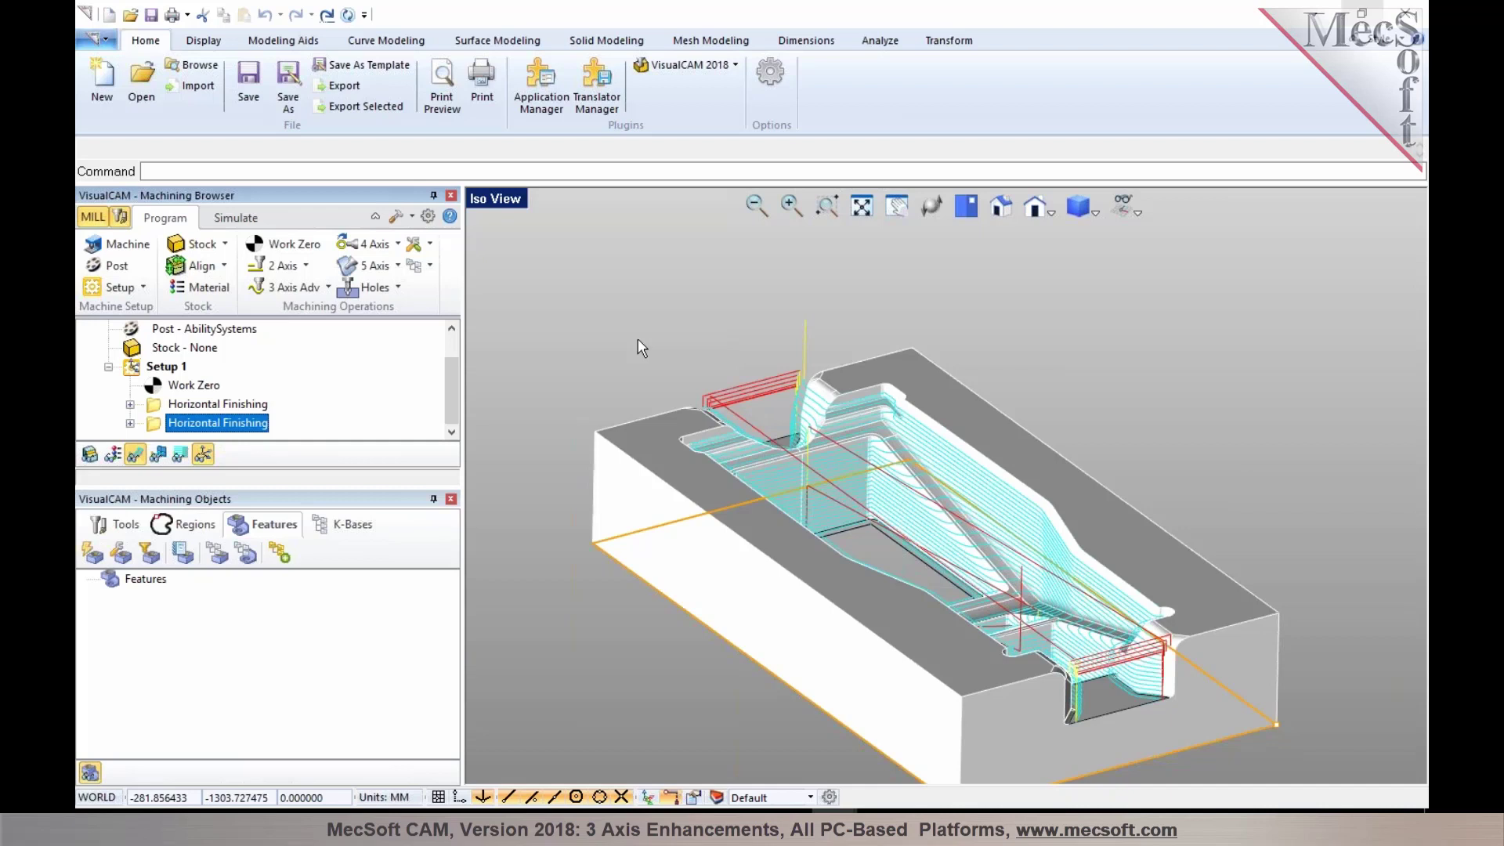
left_click(256, 406)
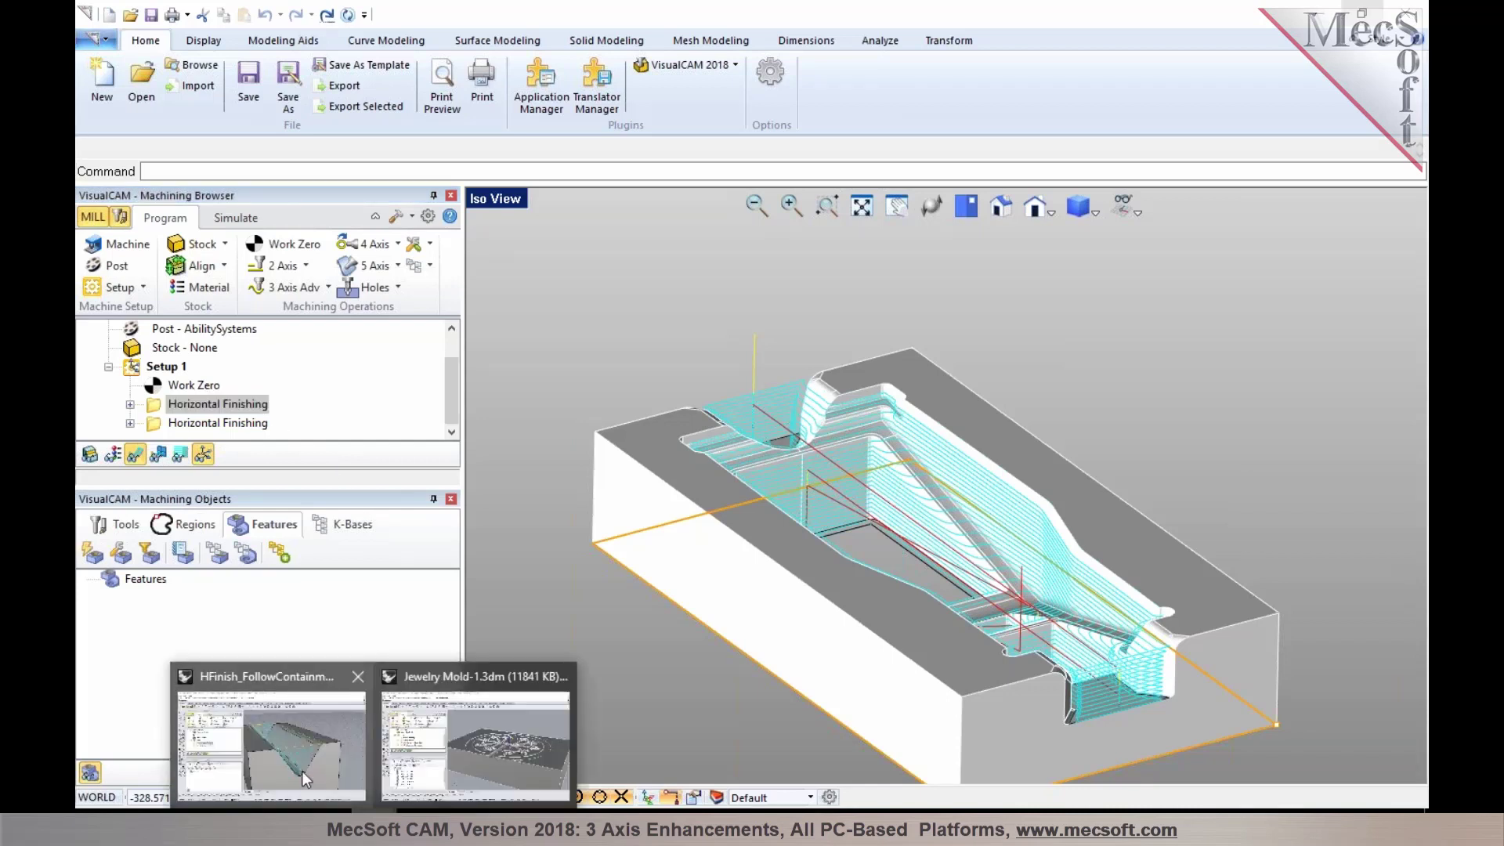
Return to the V-groove part and browse the advanced 3-axis operations gallery.
left_click(302, 771)
scroll(914, 351, "down", 3)
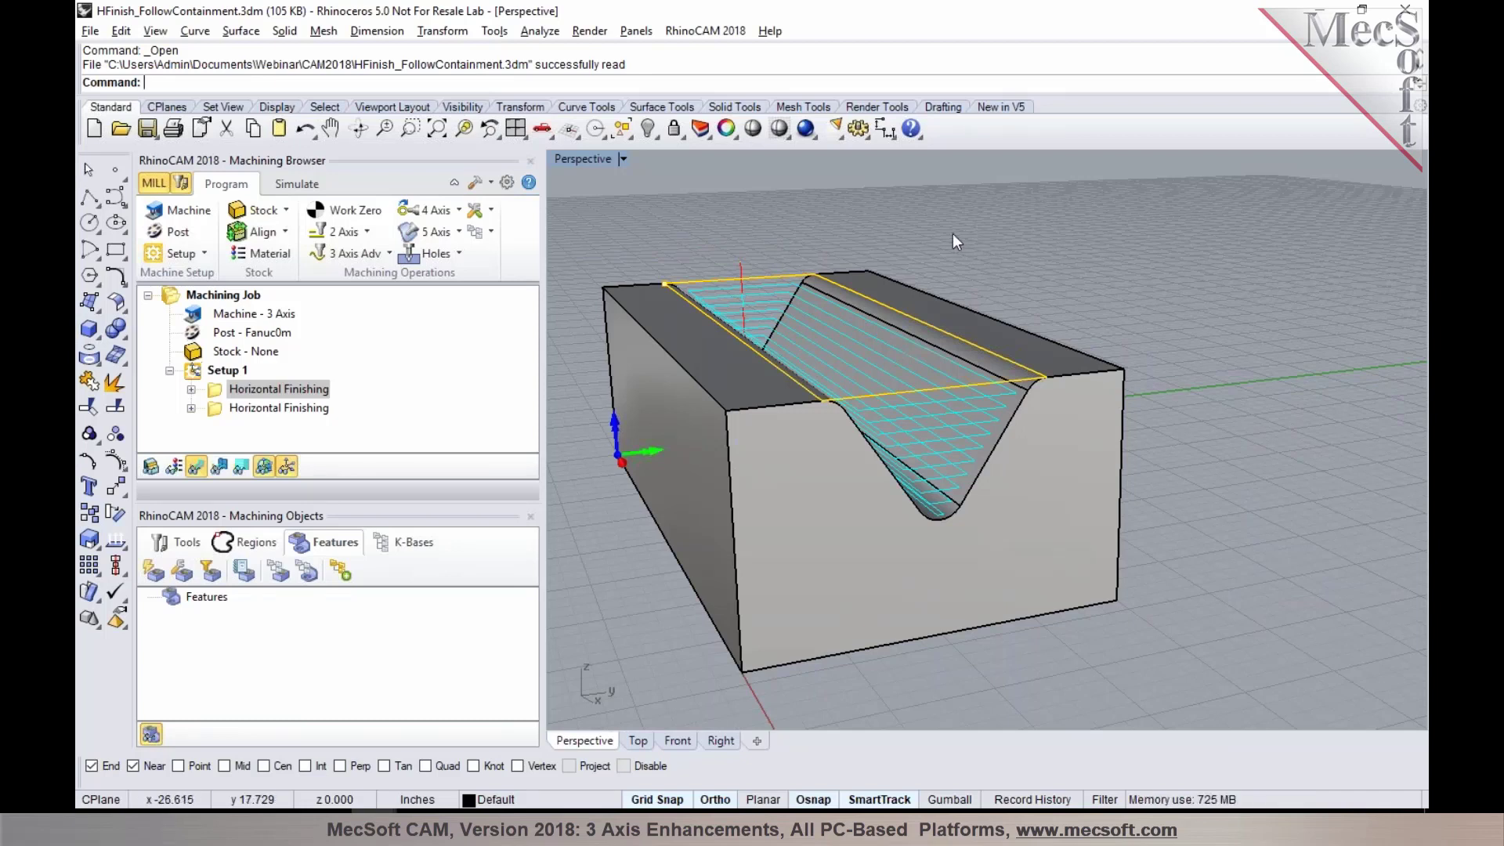
left_click(389, 253)
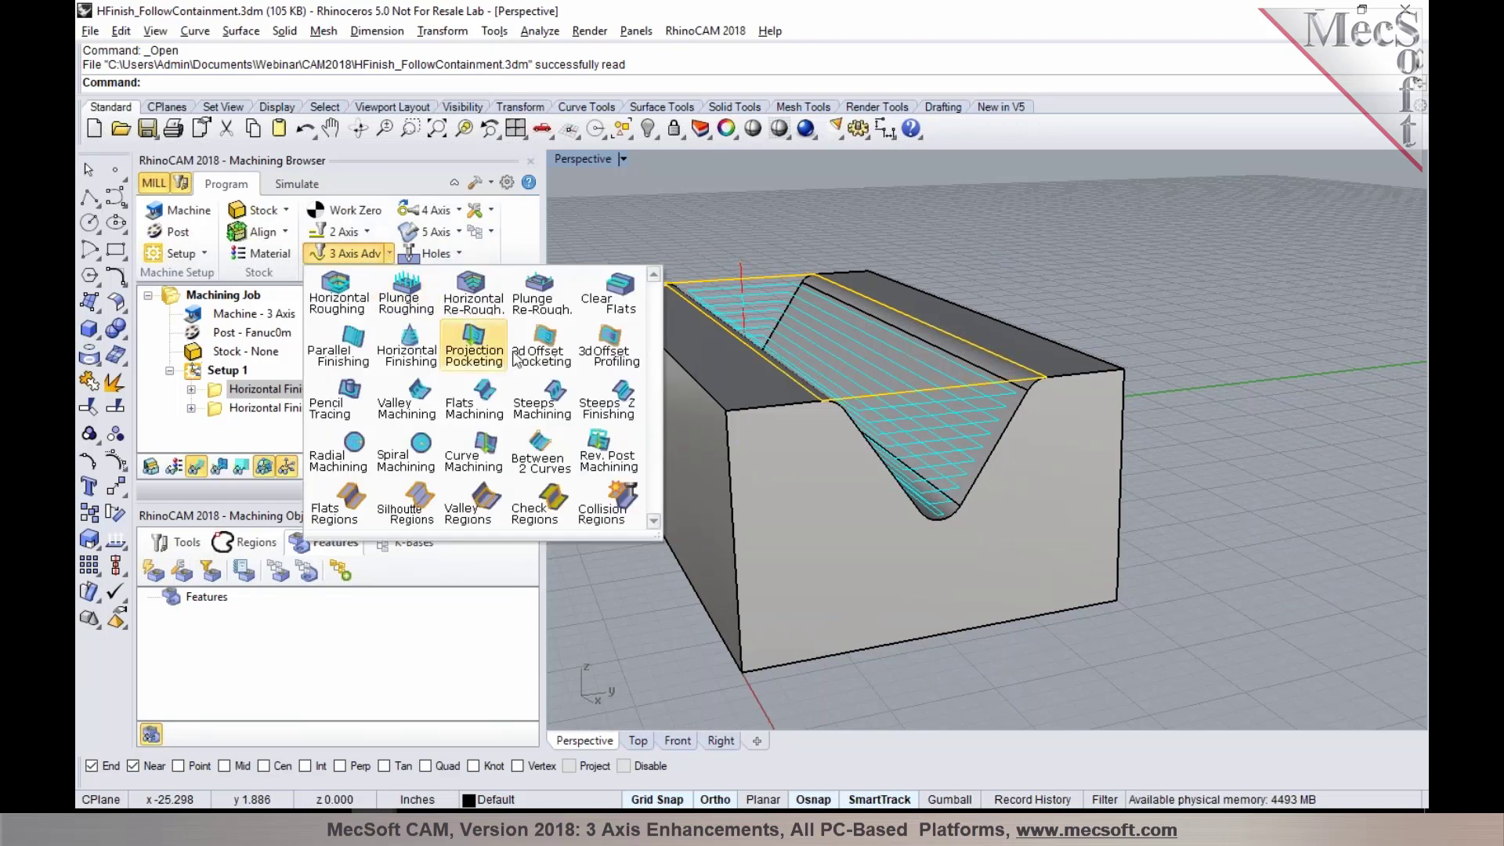
left_click(593, 400)
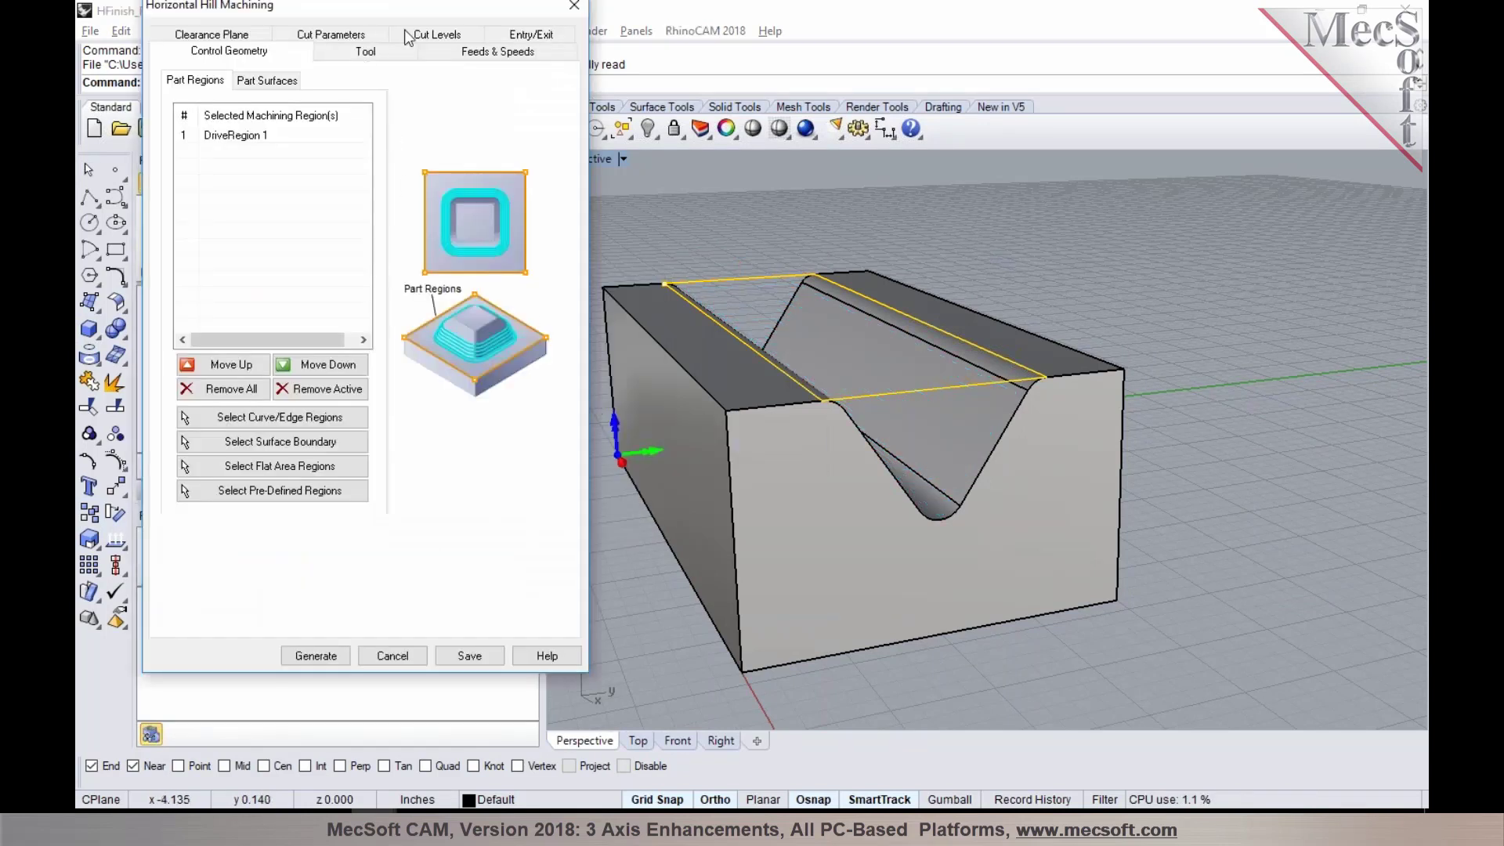
Enable the Bottom cut level, raise it to 1.8, and regenerate the Horizontal Hill toolpath.
left_click(408, 34)
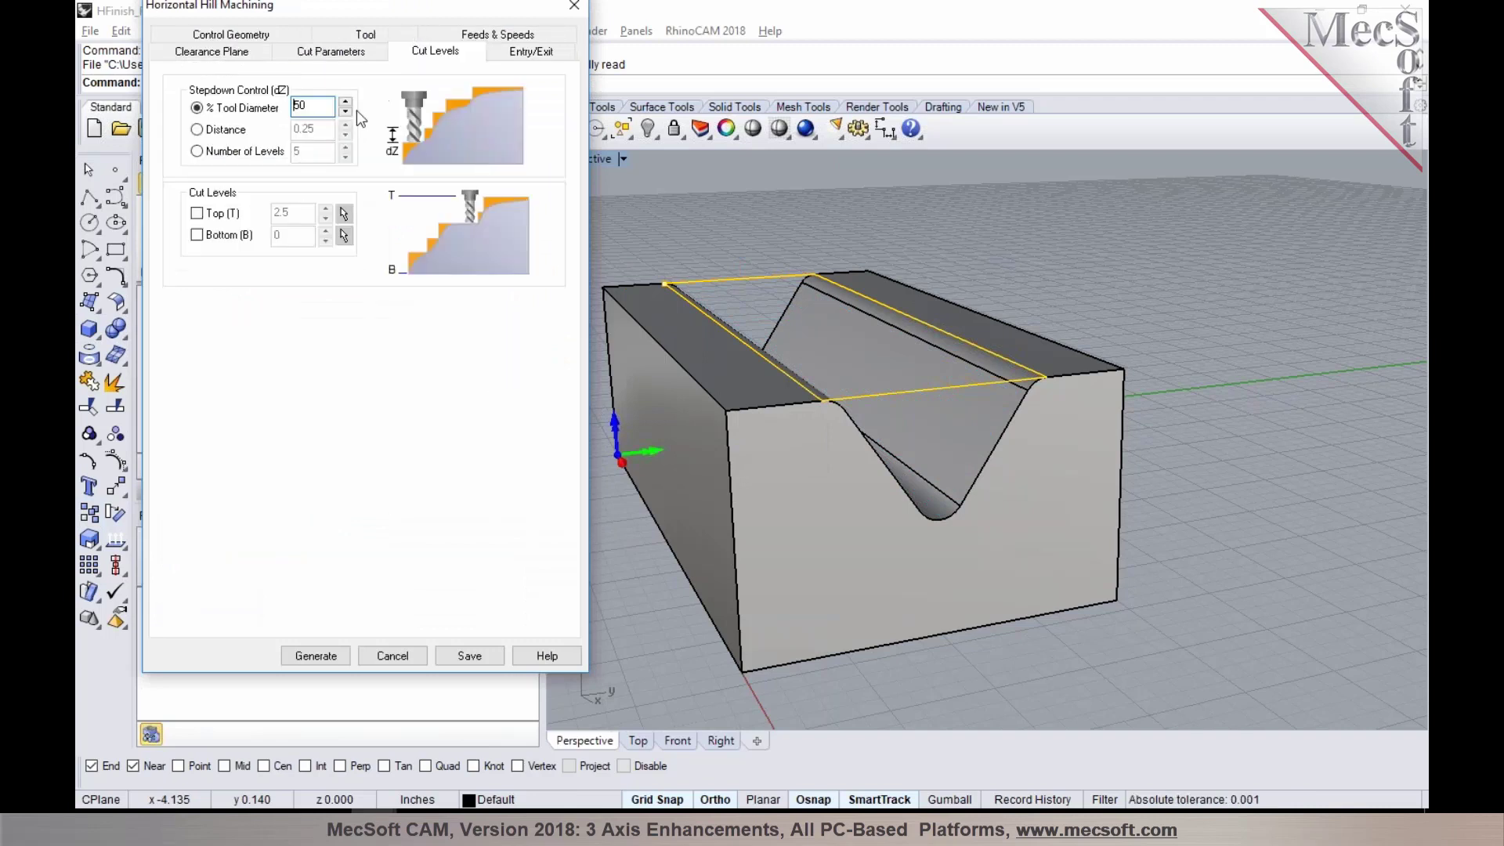
left_click(233, 245)
left_click(326, 231)
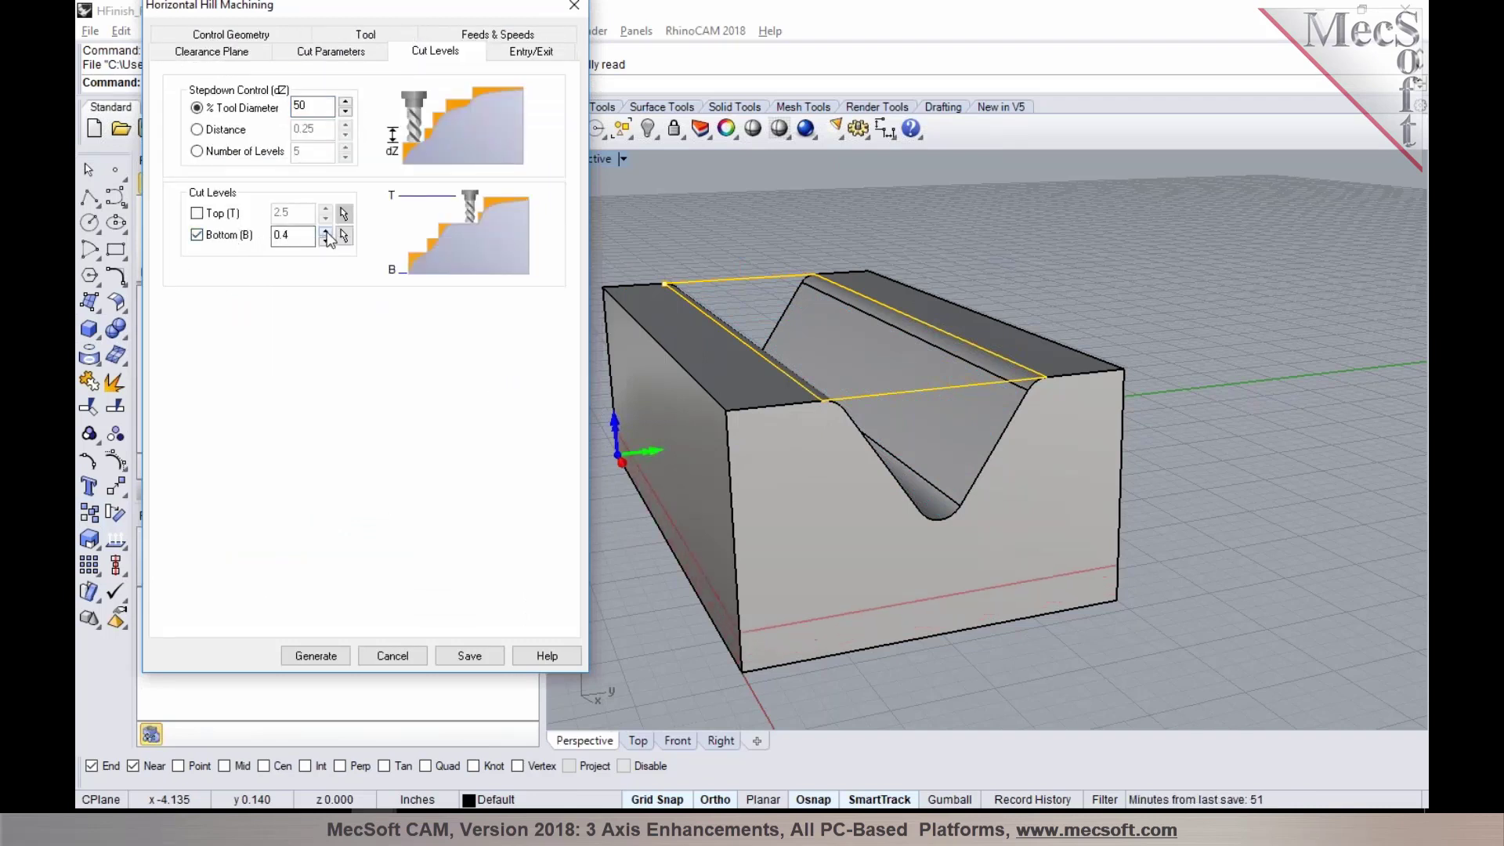
left_click(325, 232)
left_click(326, 232)
left_click(325, 232)
left_click(325, 232)
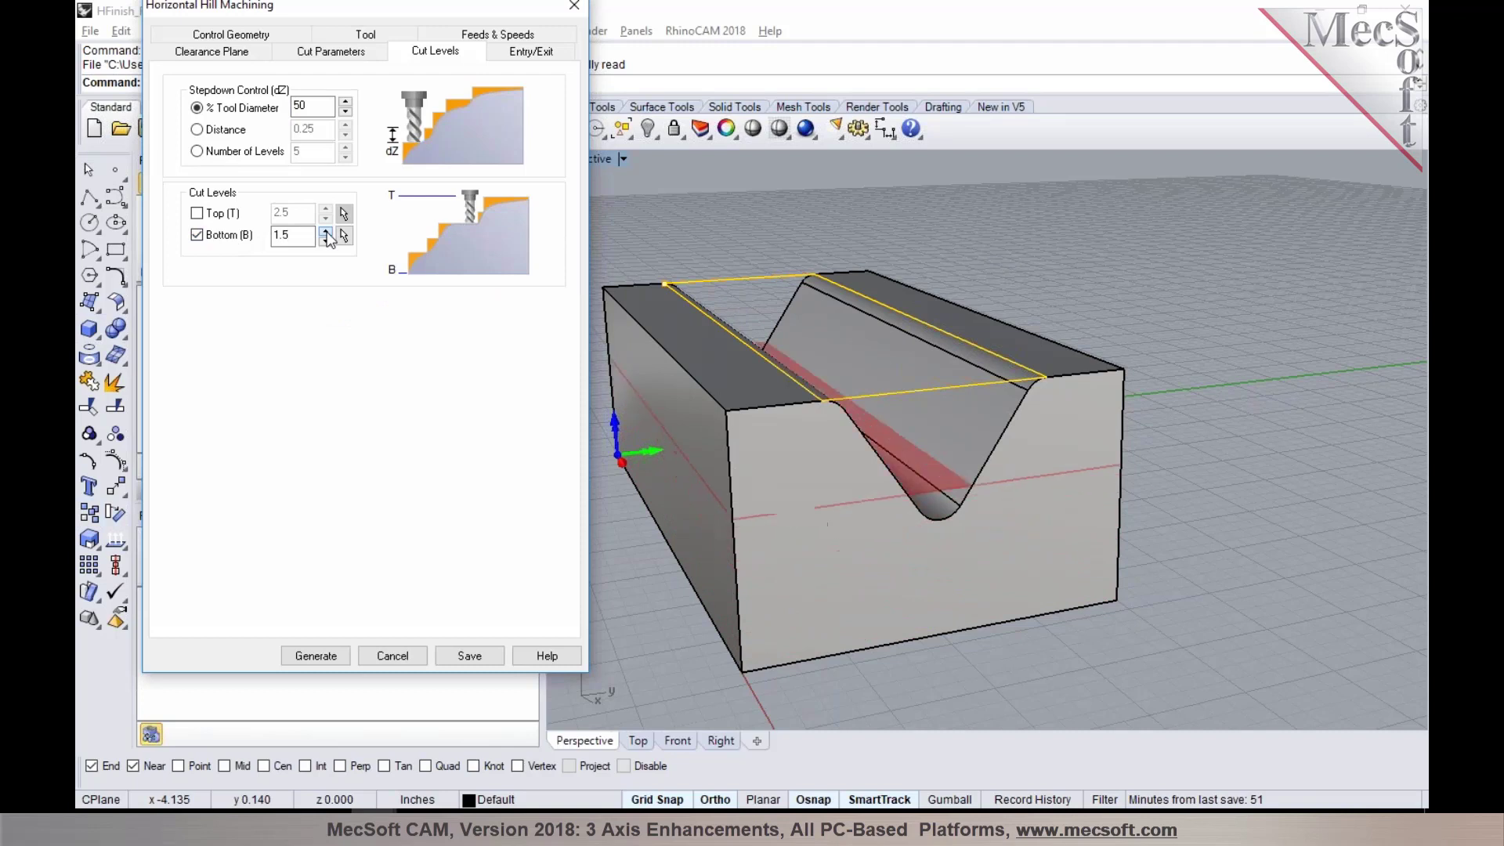
left_click(326, 233)
left_click(326, 233)
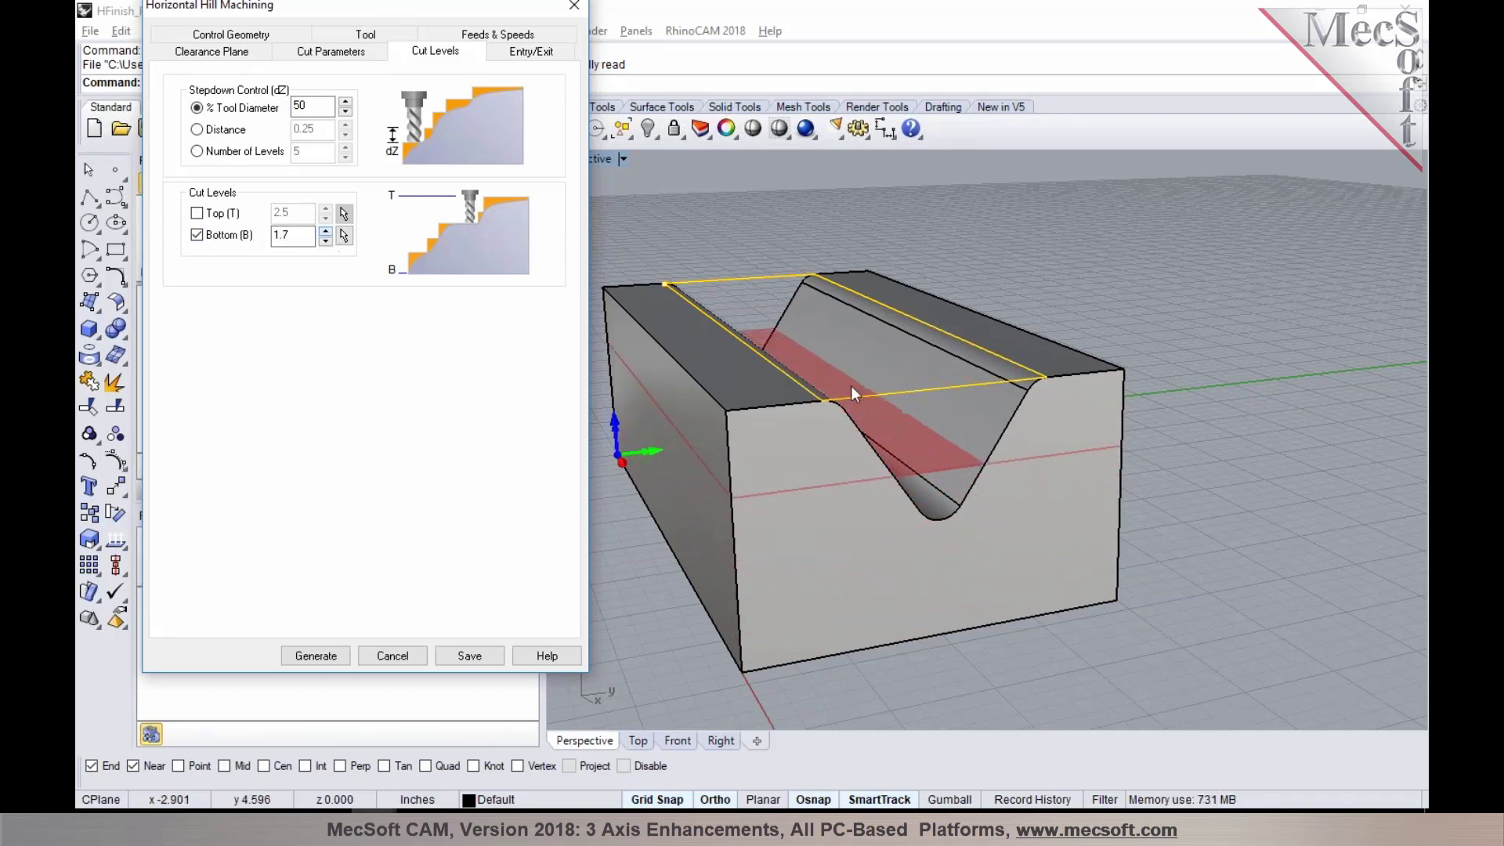
left_click(326, 232)
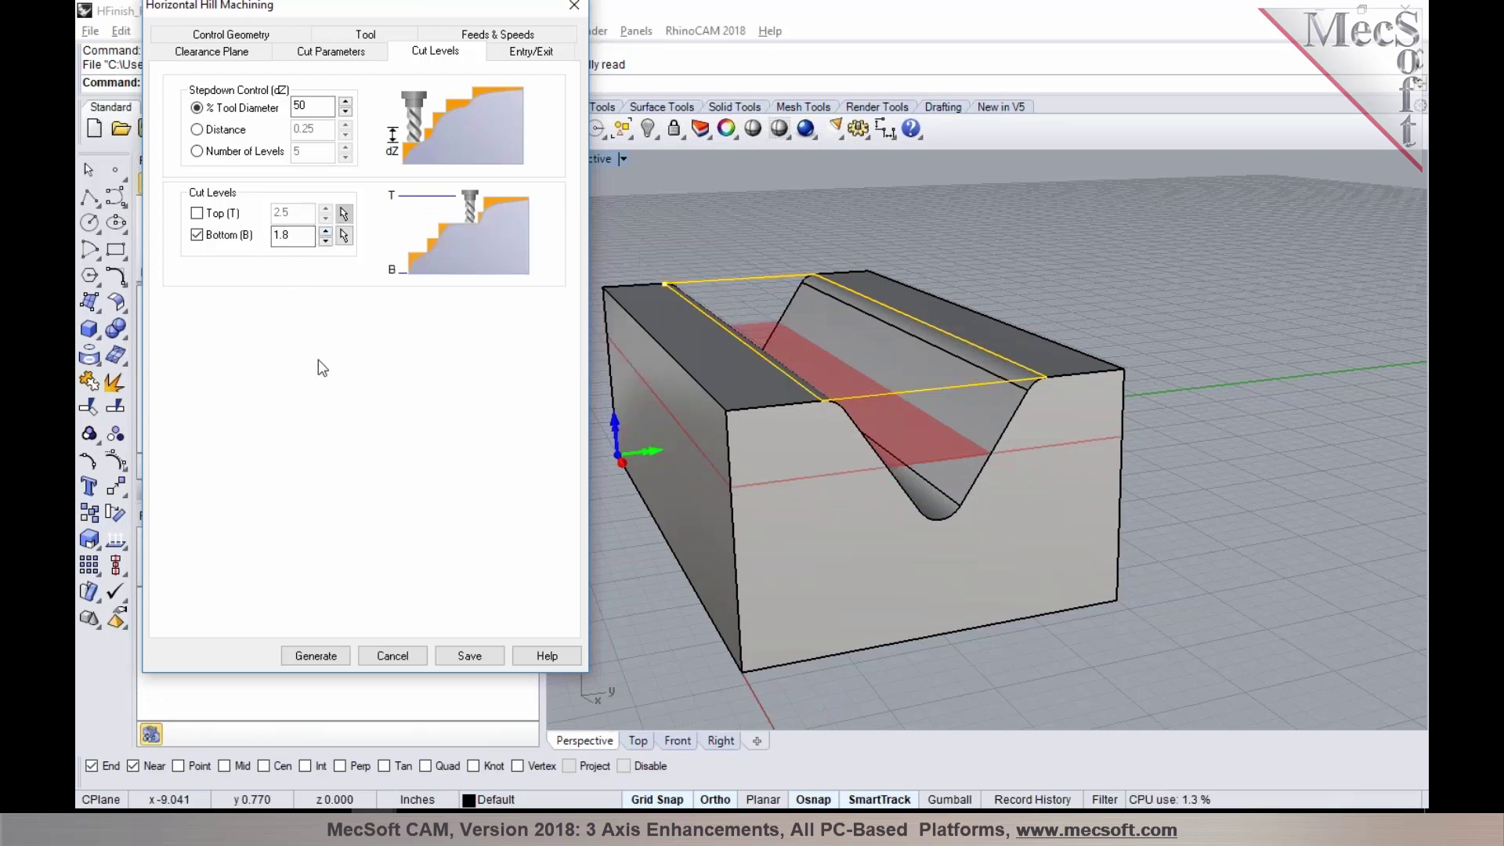
left_click(314, 656)
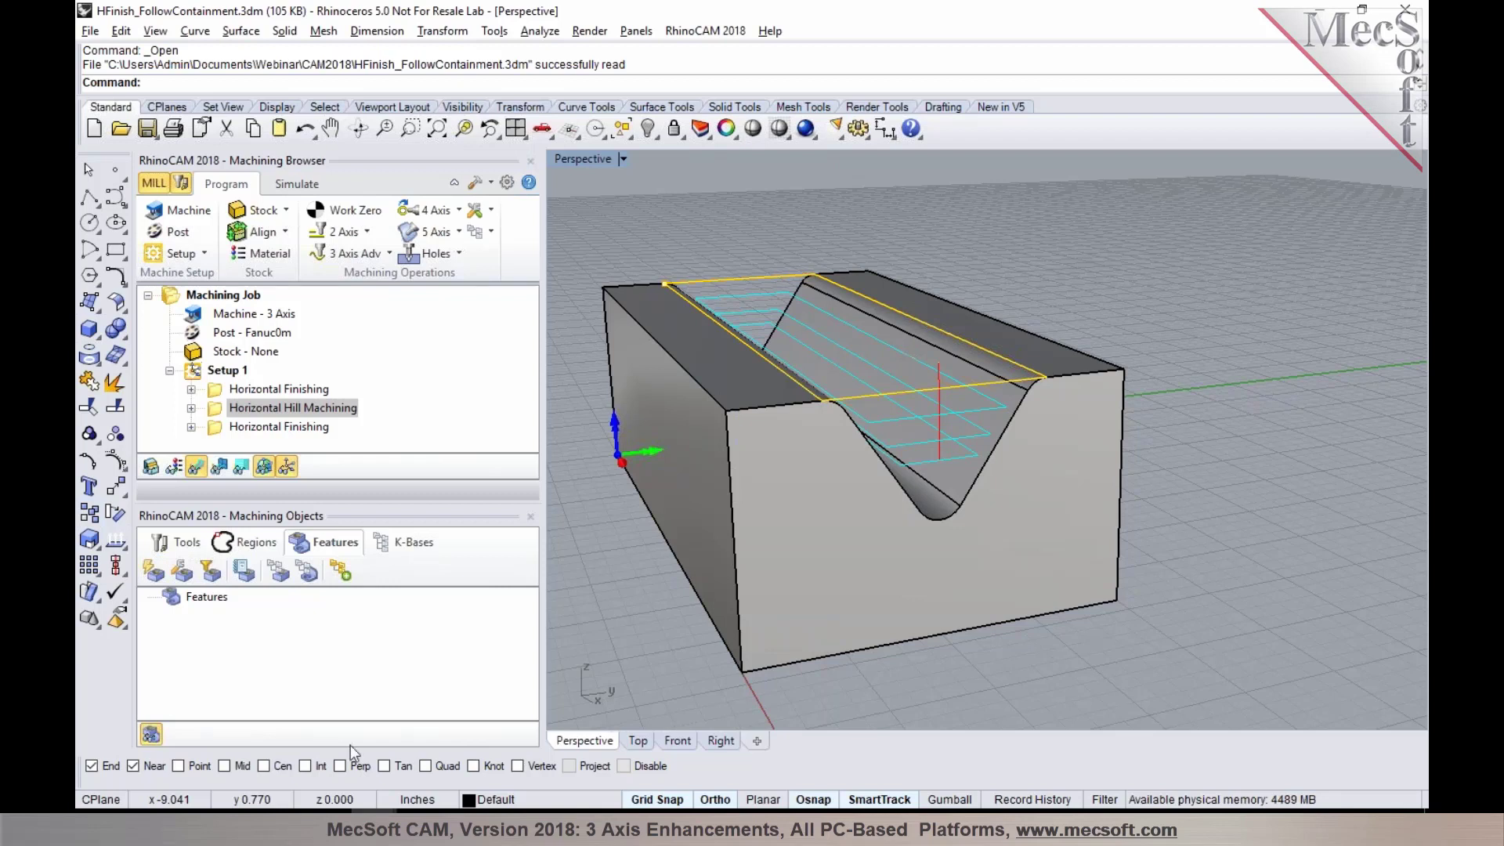
Switch to the Jewelry Mold-1.3dm window and frame the whole mold block.
left_click(374, 829)
left_click(446, 692)
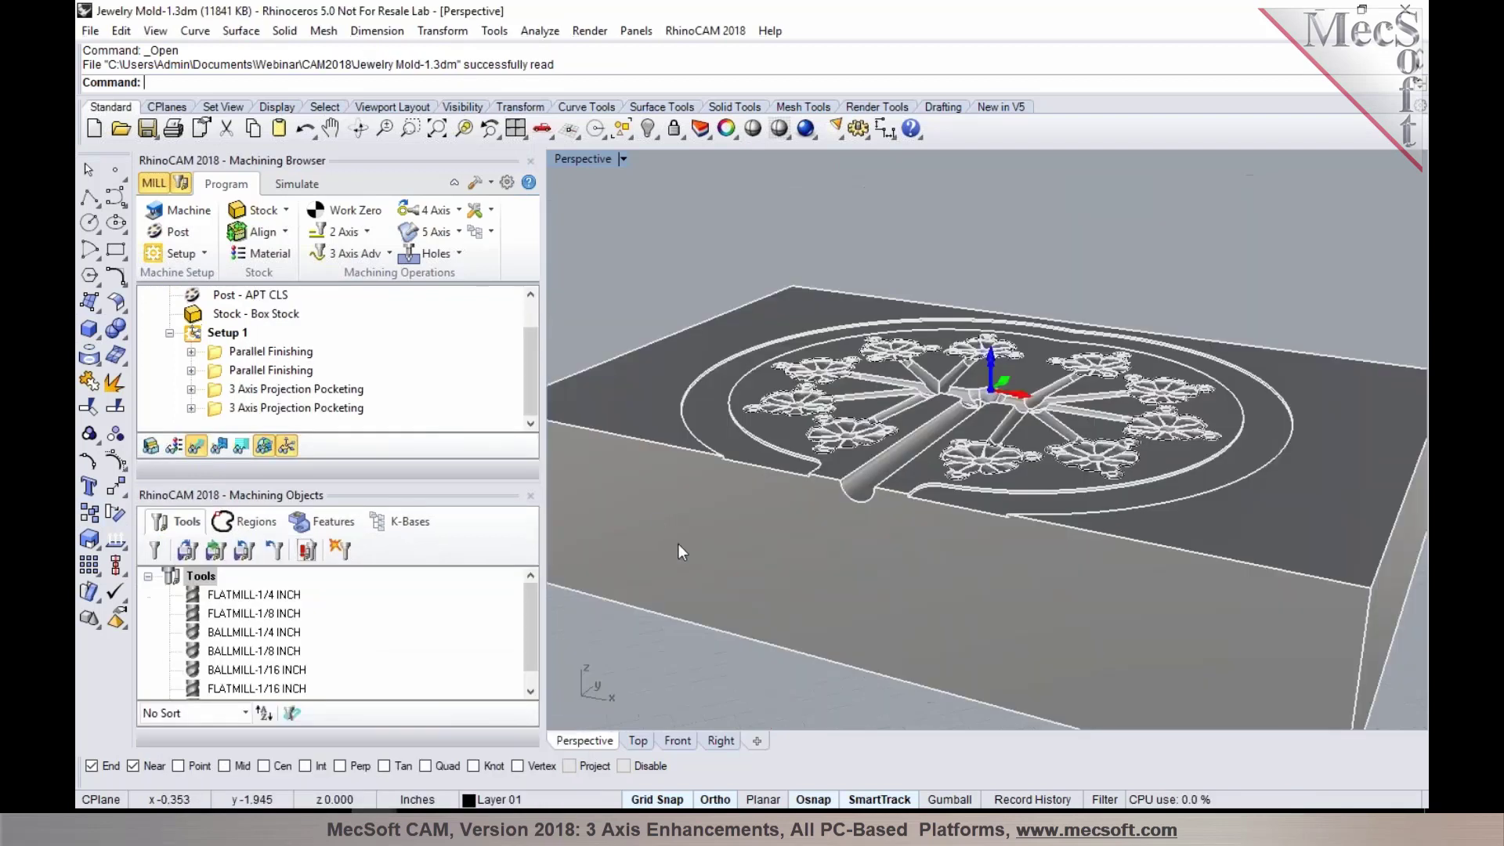
right_click_drag(849, 613, 848, 630)
scroll(803, 513, "down", 4)
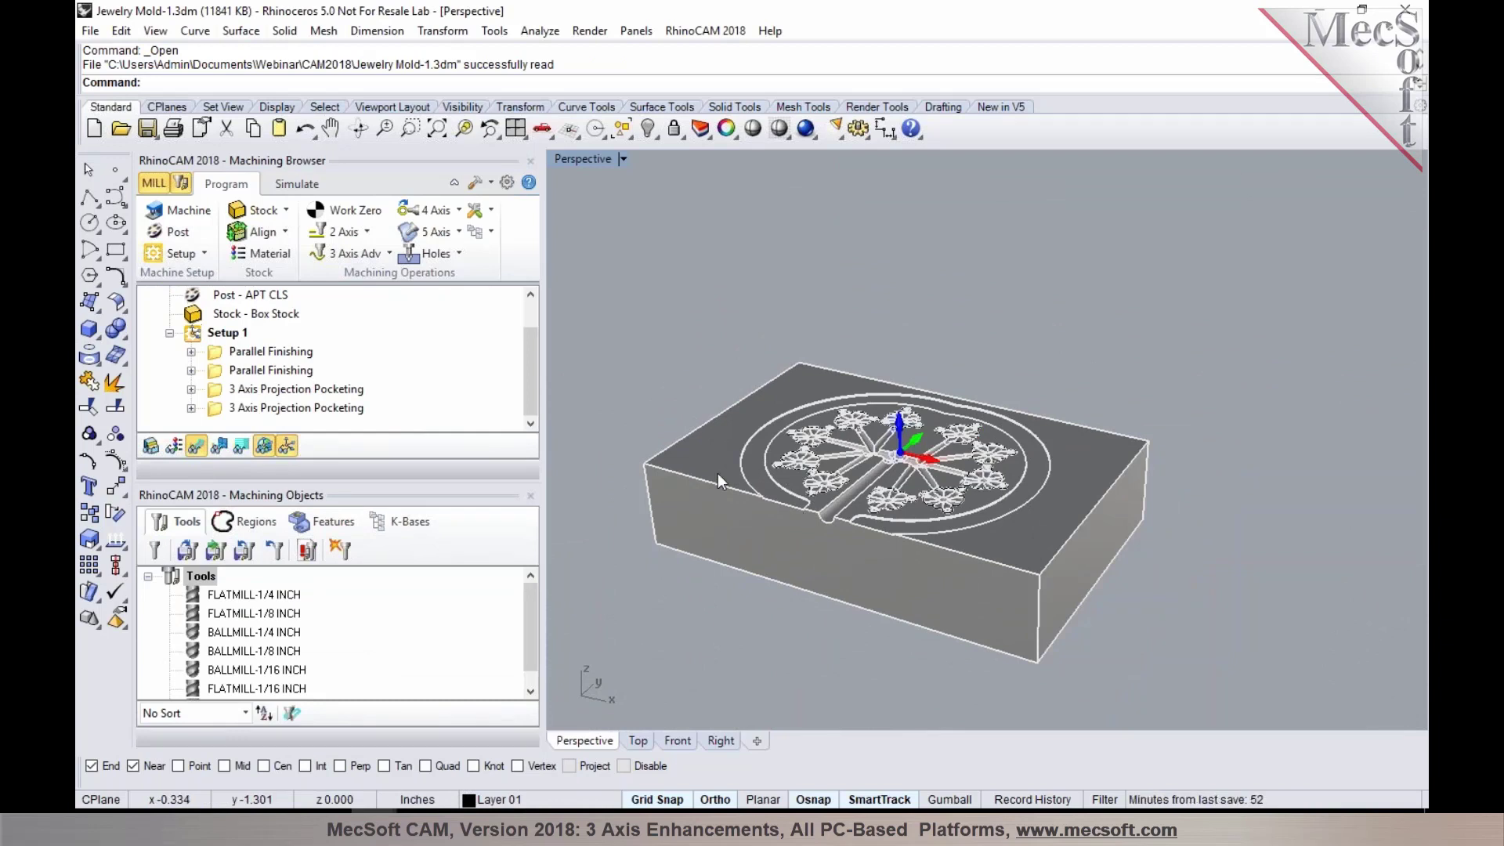
Display the Parallel Finishing and 3 Axis Projection Pocketing toolpaths, then select both Parallel Finishing operations.
left_click(285, 358)
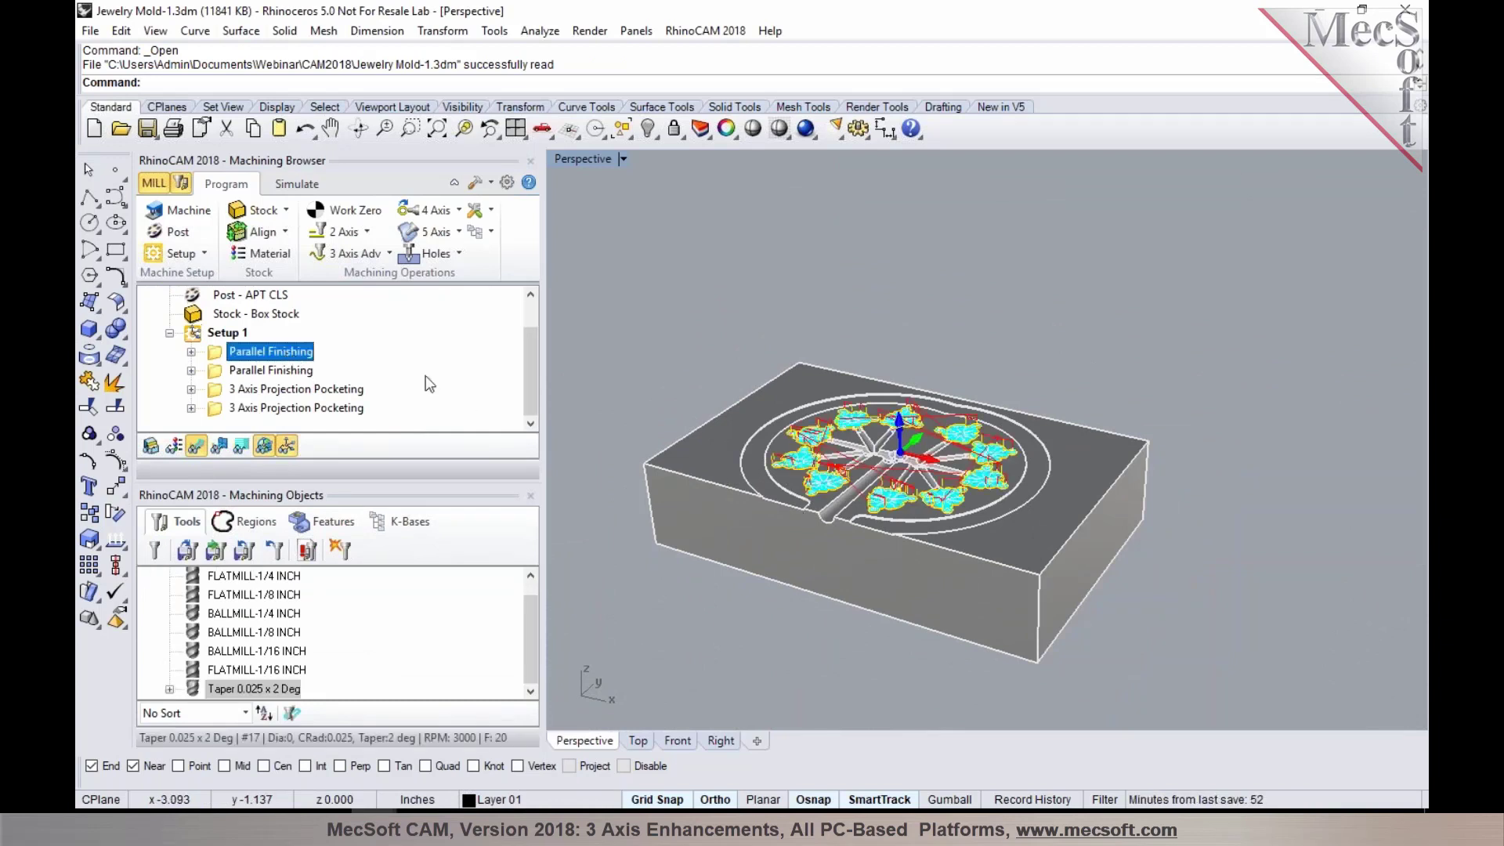
scroll(849, 462, "up", 2)
scroll(849, 462, "up", 2)
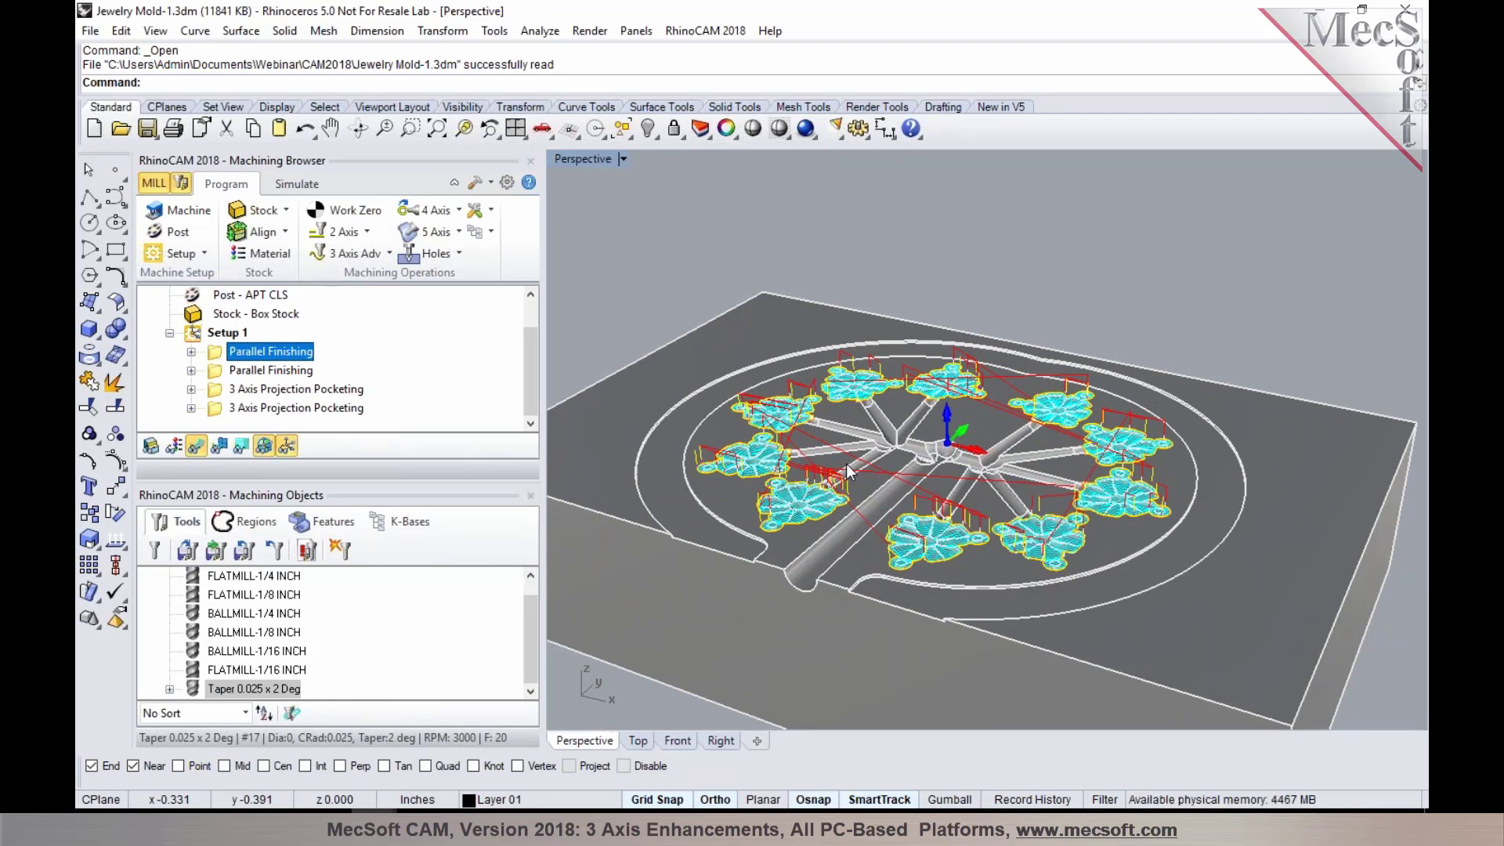
left_click(295, 389)
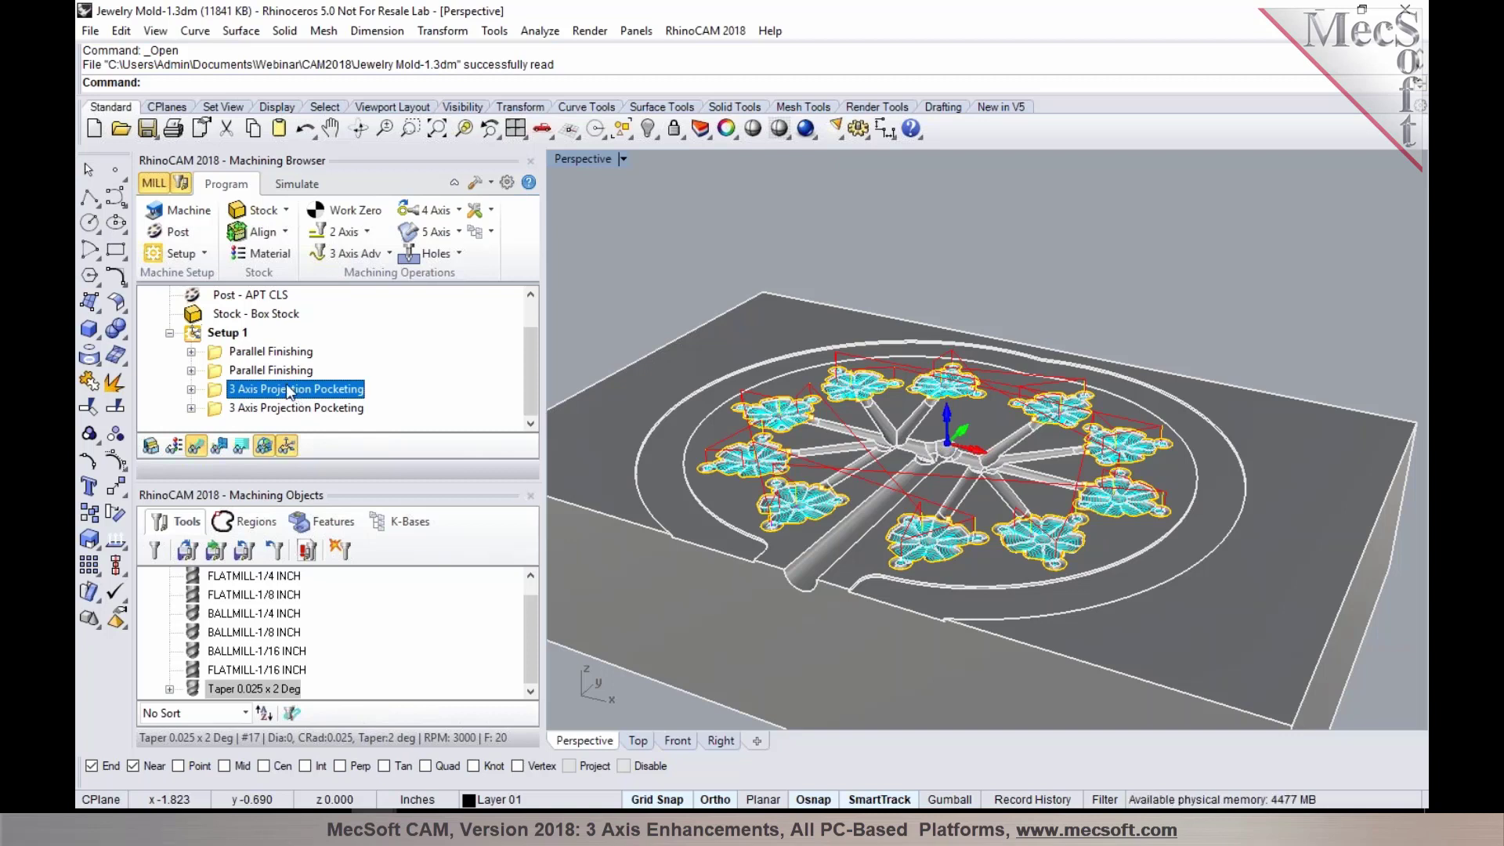
left_click(245, 352)
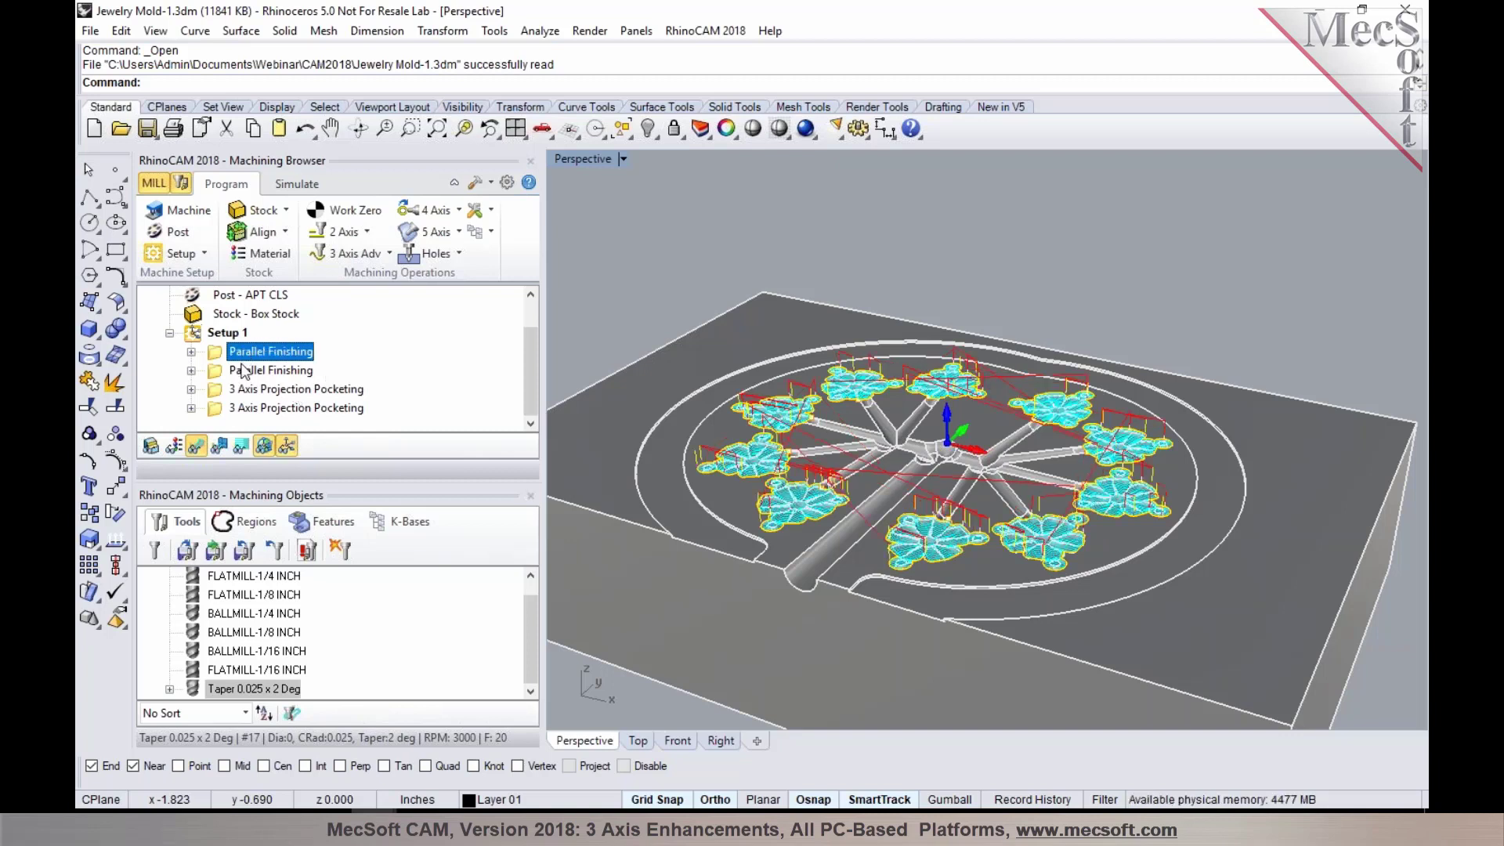
left_click(232, 371)
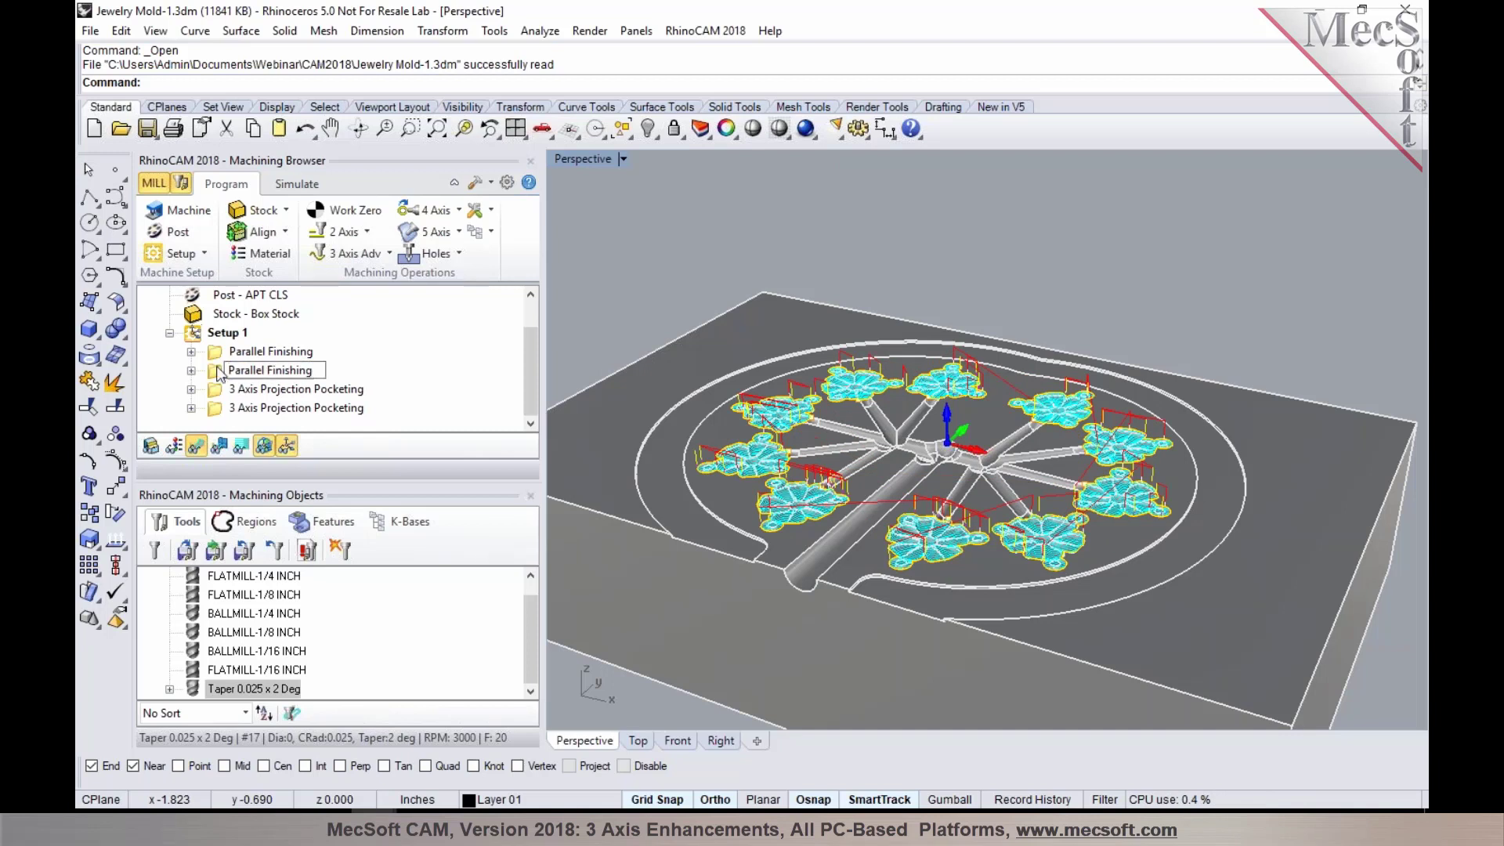
double_click(229, 371)
left_click(548, 215)
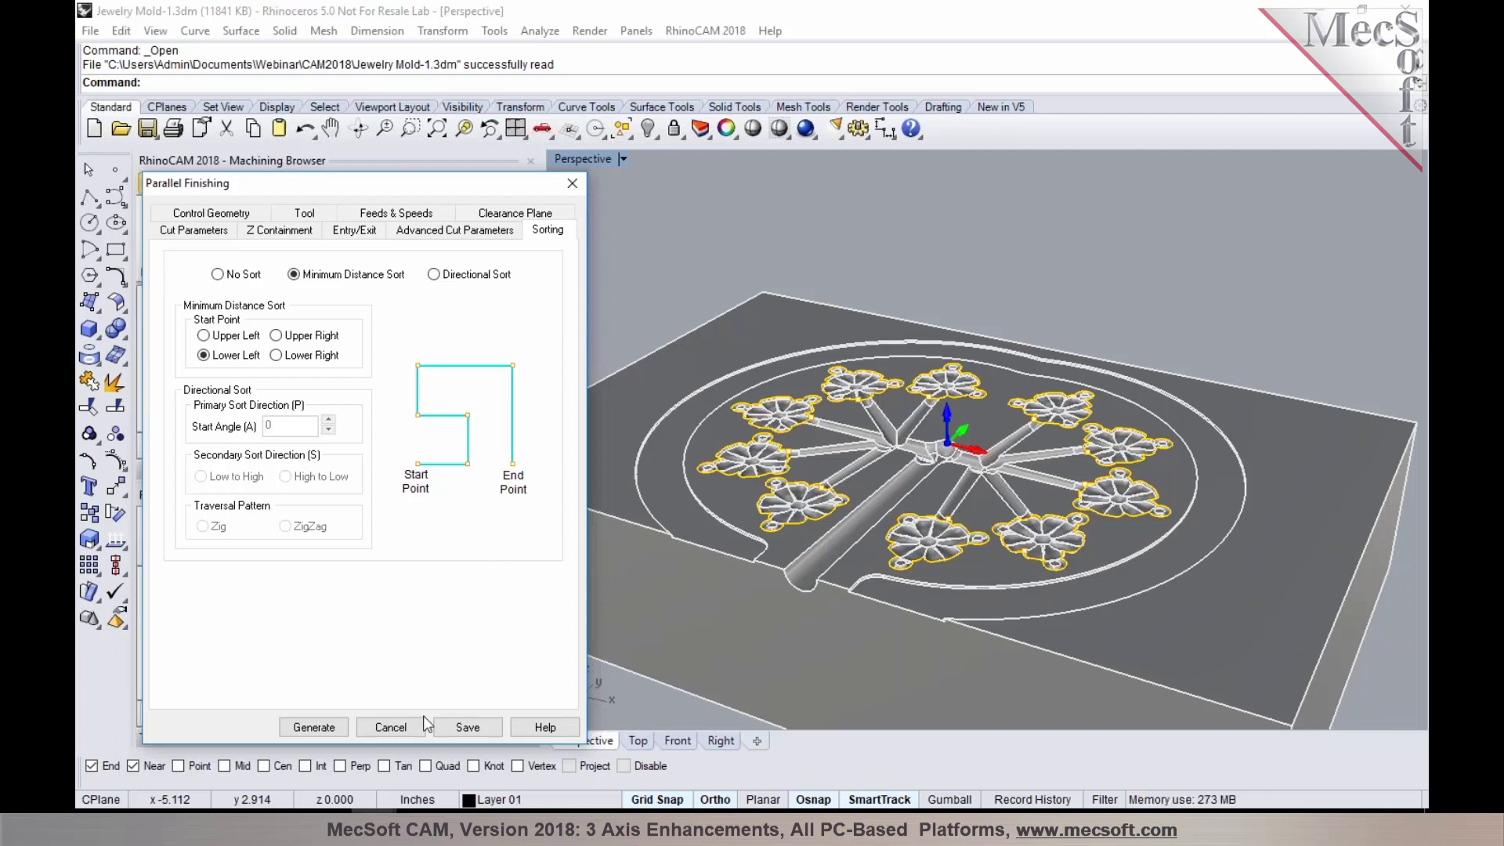
left_click(391, 727)
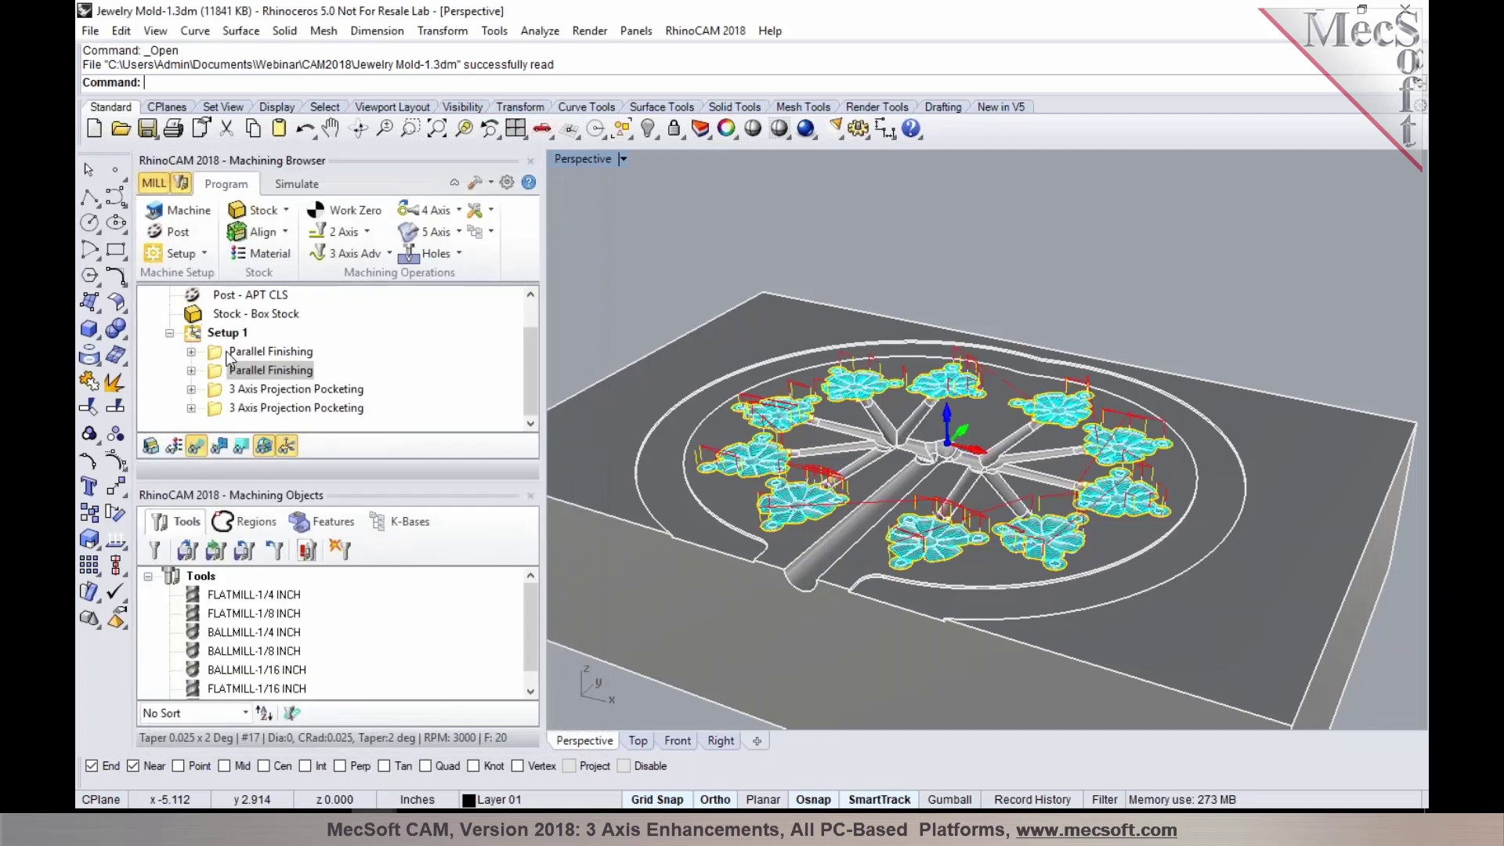
Show the second 3 Axis Projection Pocketing toolpath on the flower cavities.
left_click(262, 408)
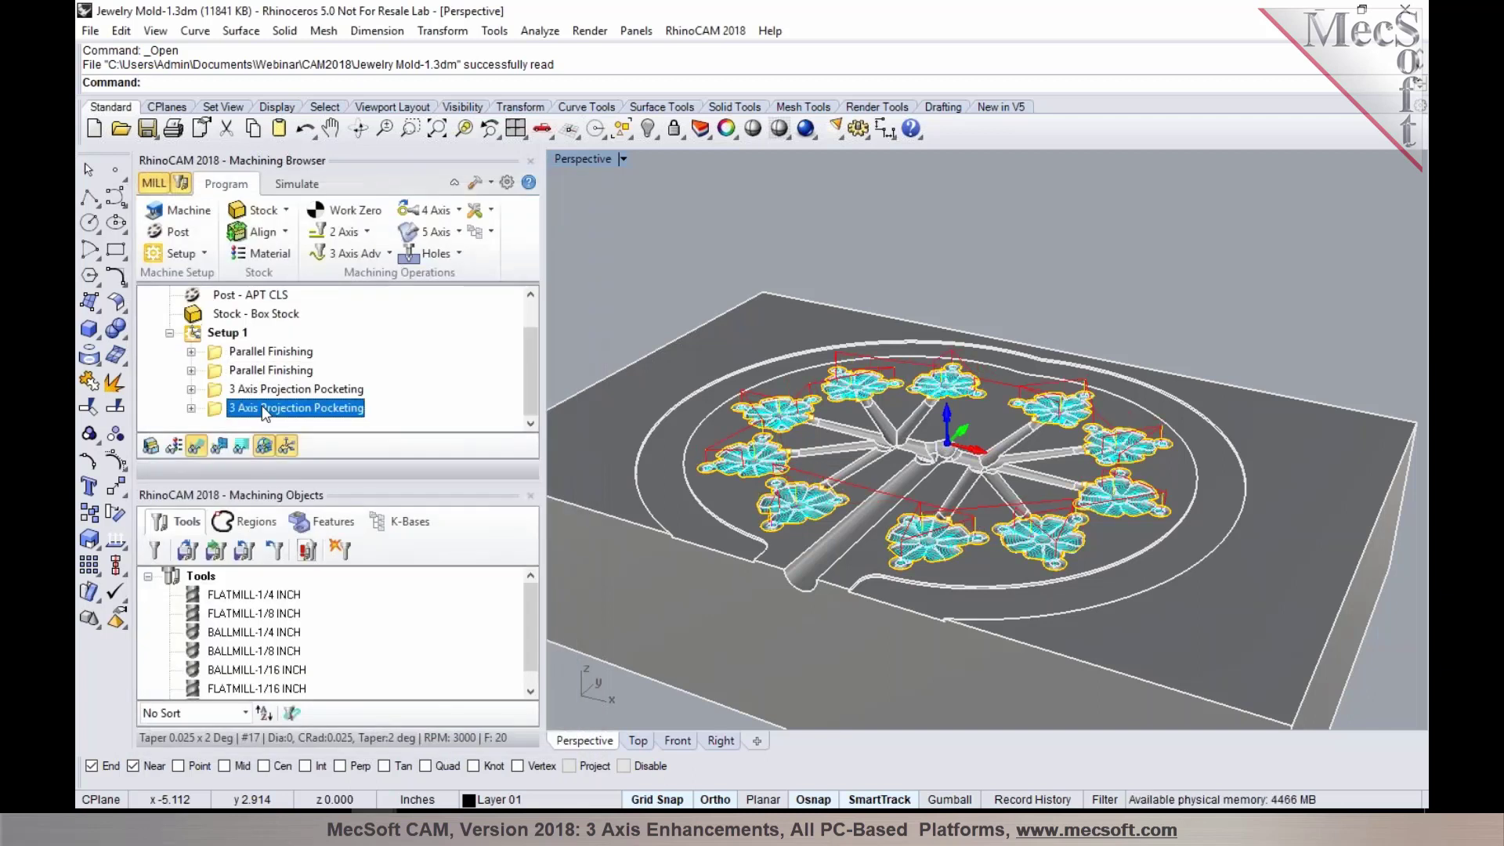